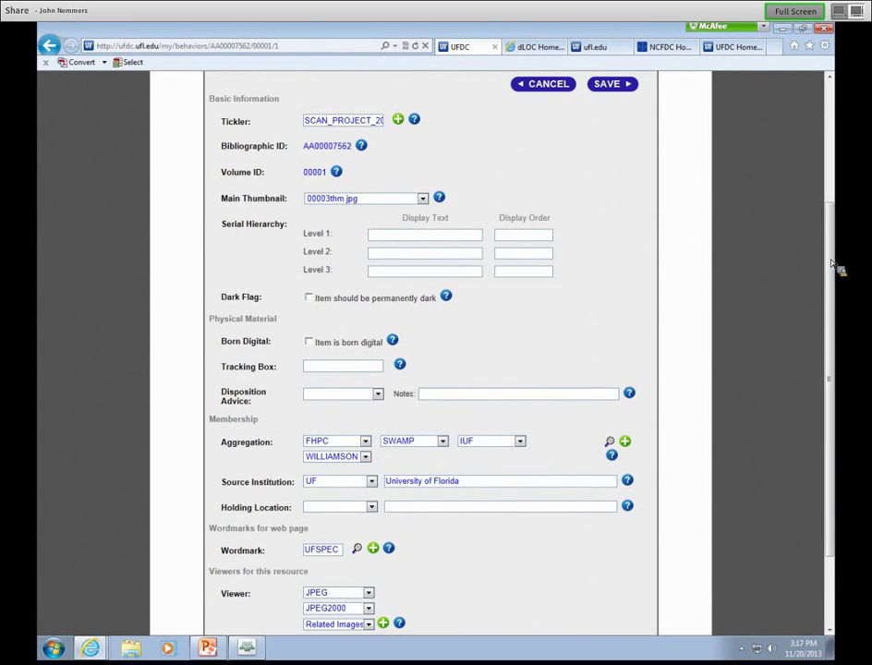
# Step: Review the Williamson diary item's behaviors form from basic information to viewers, and leave it without saving
pyautogui.moveTo(838, 269); pyautogui.dragTo(832, 136)
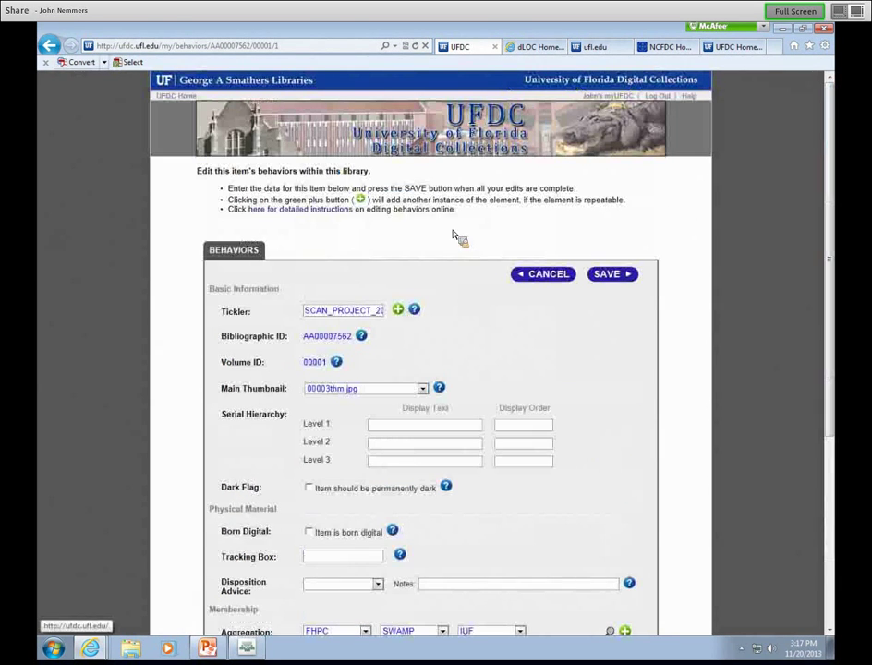
pyautogui.click(545, 274)
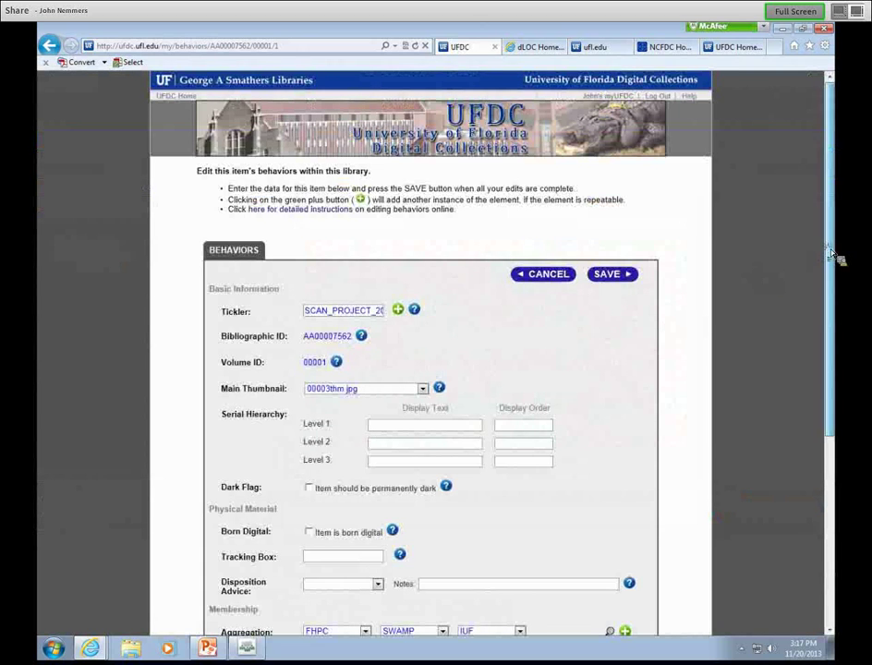
pyautogui.moveTo(831, 255); pyautogui.dragTo(830, 418)
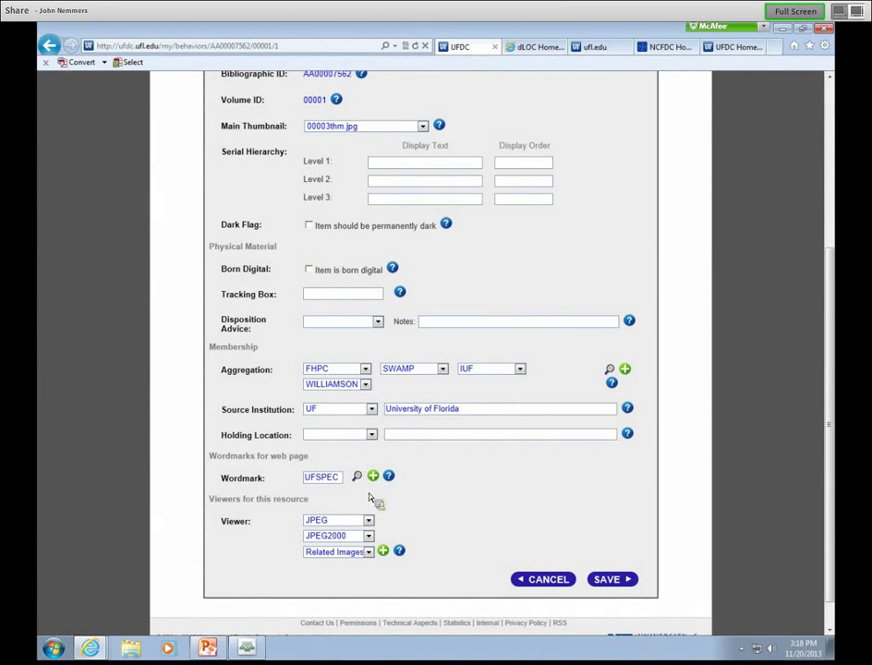
pyautogui.click(520, 578)
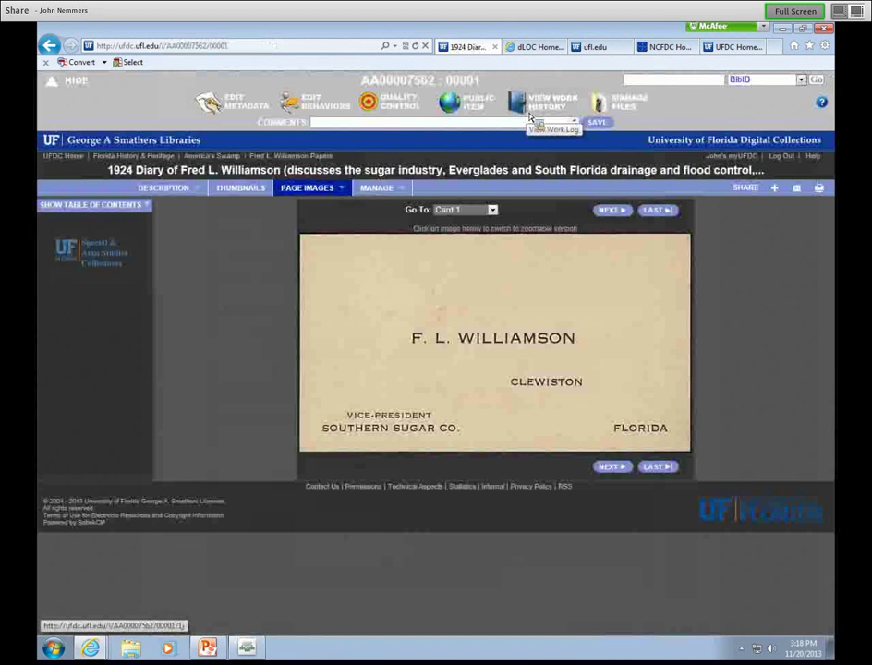
# Step: Open "The tribulations of Tommy Tiptop" from the Baldwin Library of Historical Children's Literature in the quality control view
pyautogui.click(73, 157)
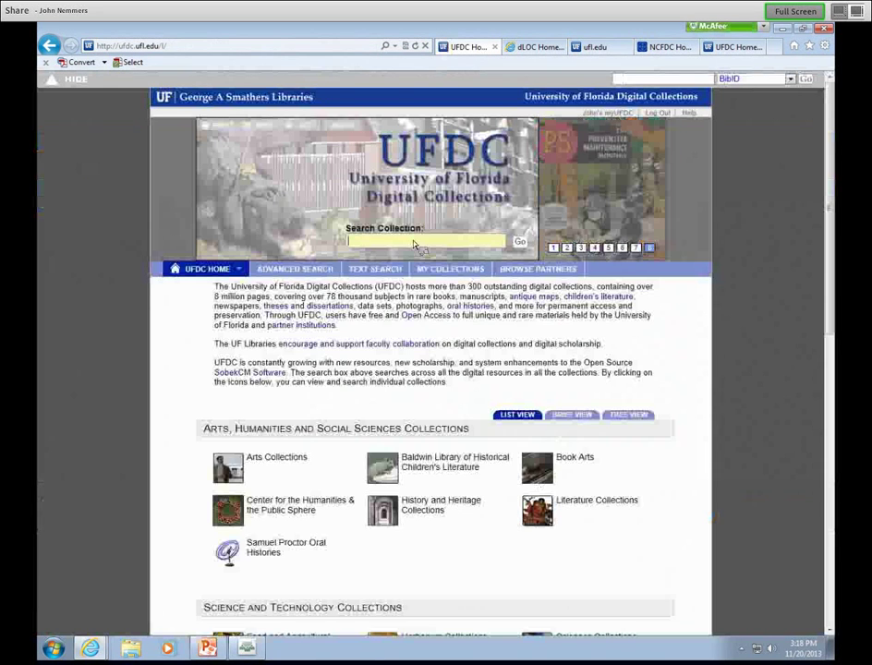
pyautogui.click(443, 468)
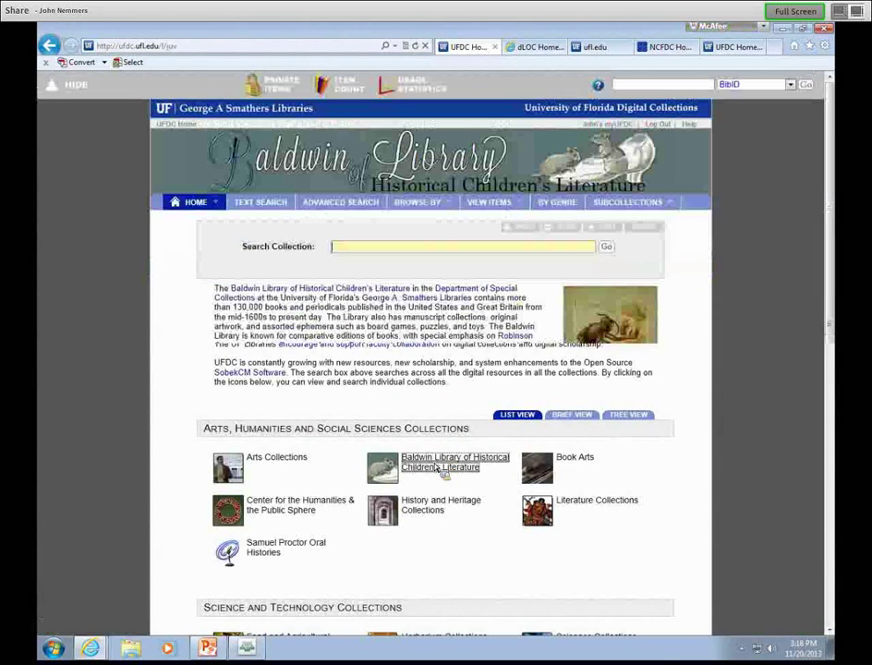
pyautogui.click(608, 391)
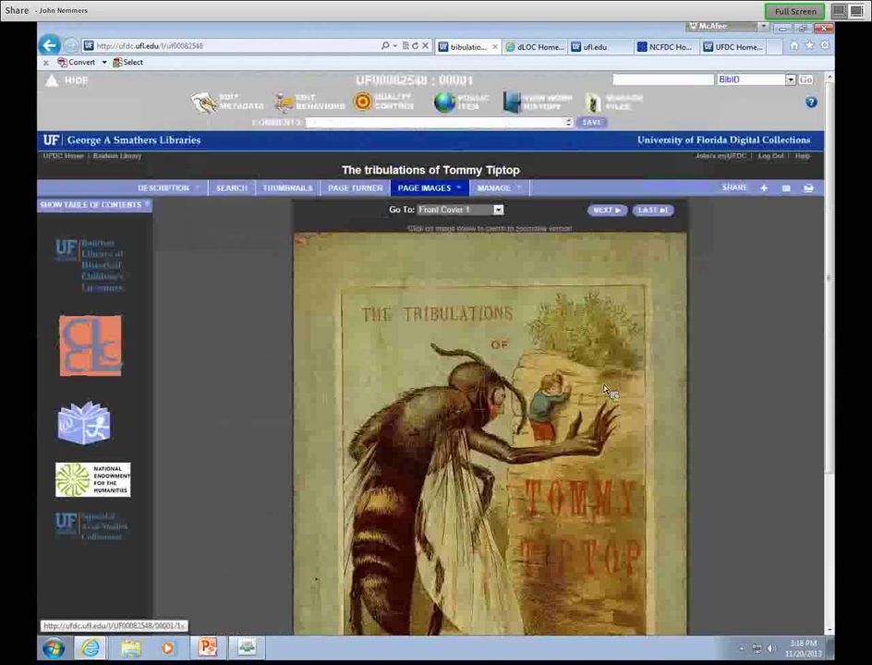
pyautogui.click(407, 108)
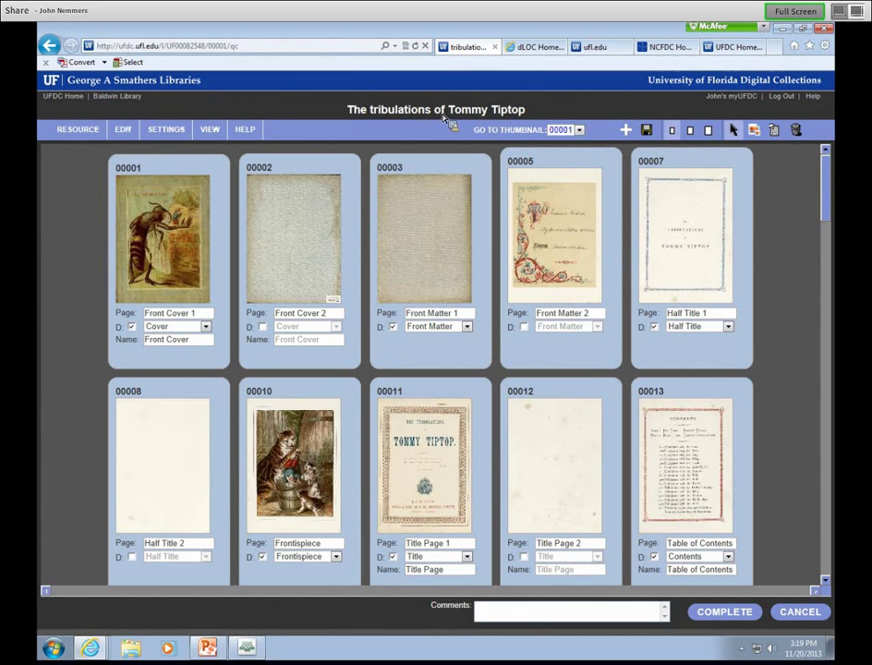
# Step: Examine the page thumbnails in the quality control view and show them at medium size
pyautogui.moveTo(146, 191)
pyautogui.moveTo(570, 201)
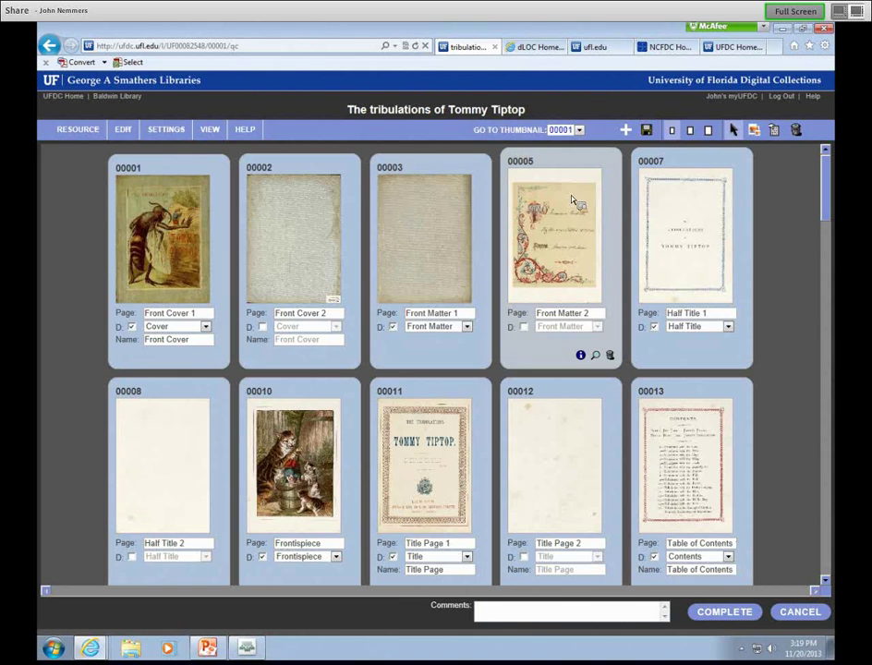
pyautogui.moveTo(292, 174)
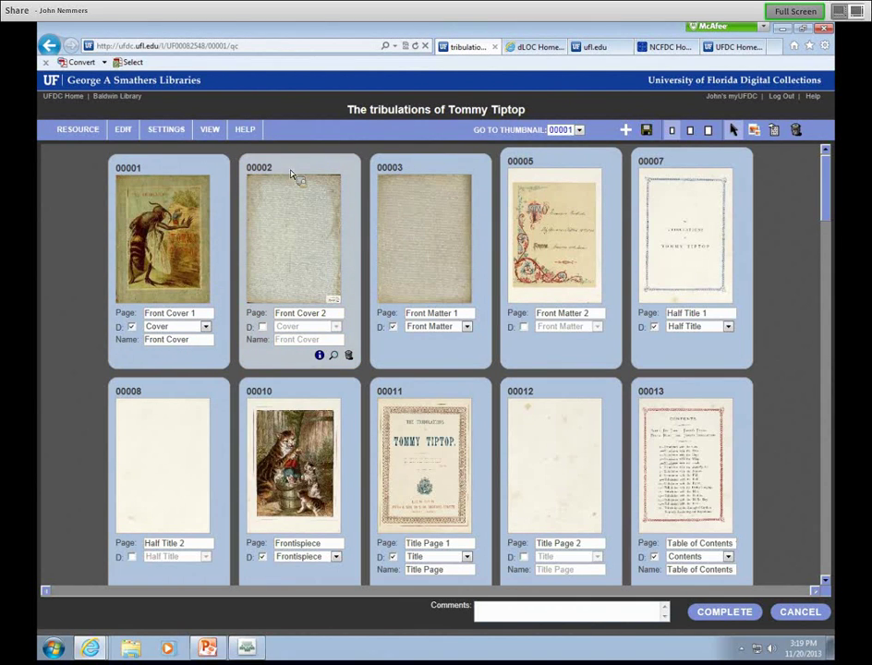
pyautogui.moveTo(513, 187)
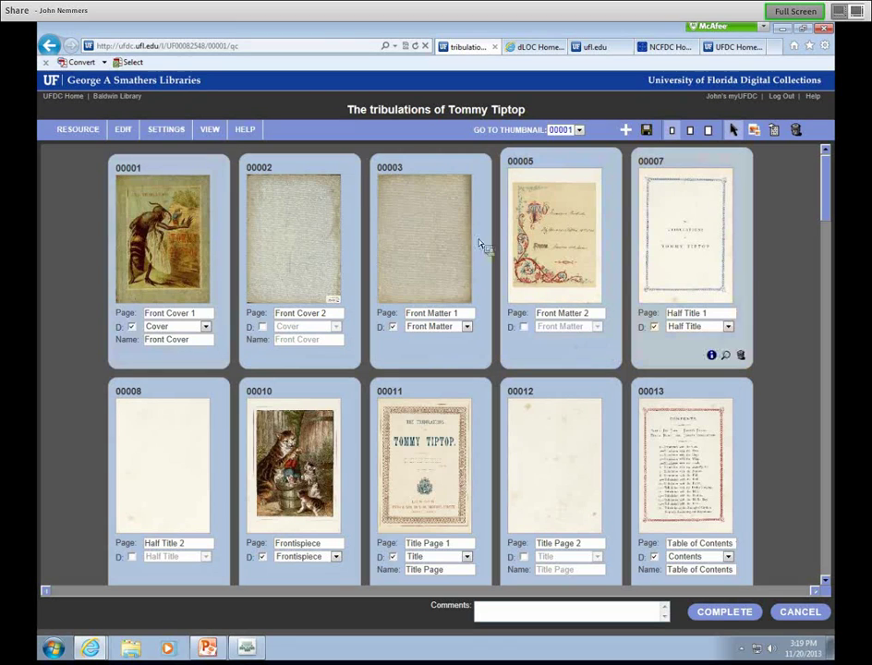
pyautogui.moveTo(679, 177)
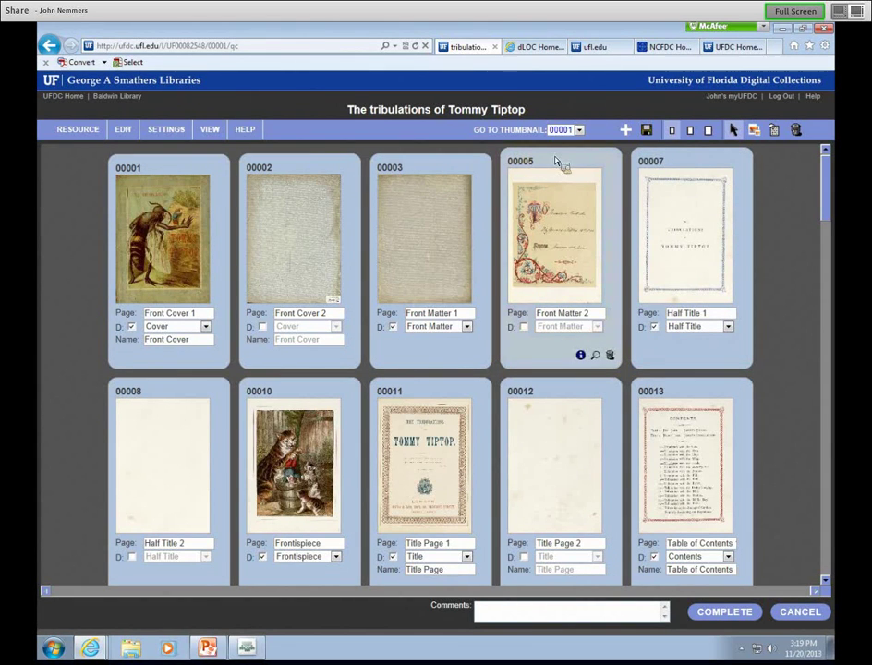
pyautogui.moveTo(466, 315)
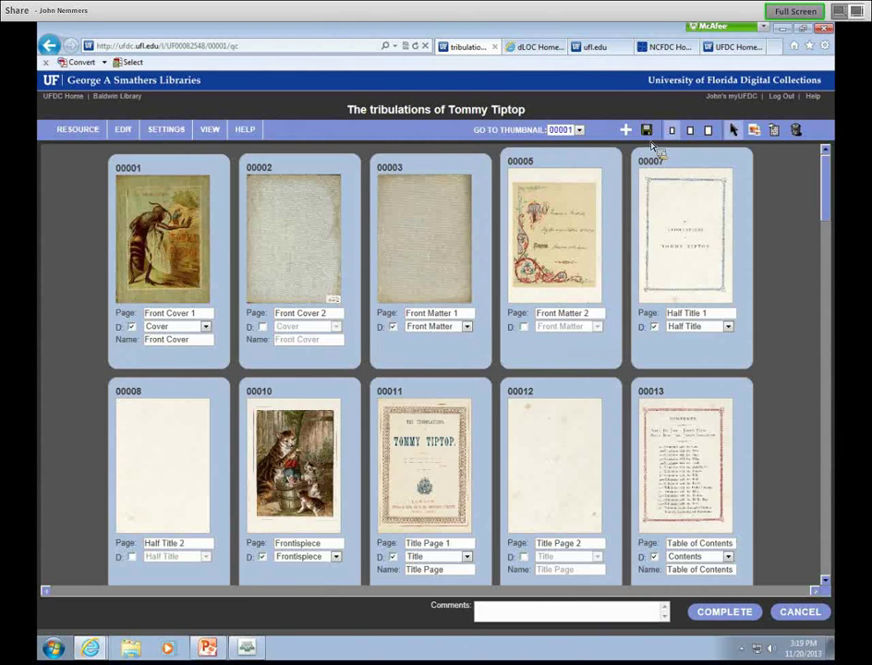
pyautogui.click(691, 131)
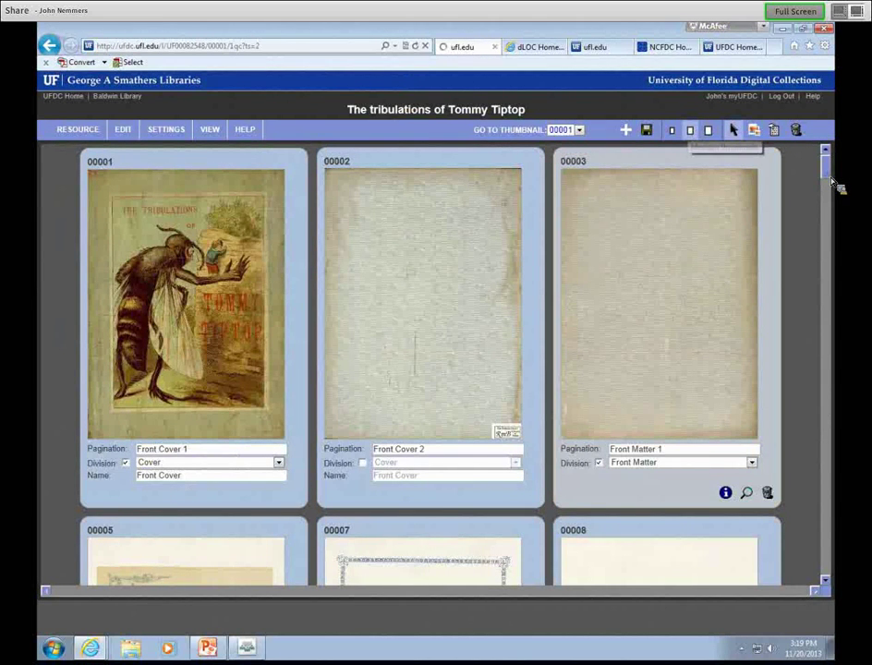
# Step: Look through the pagination and division labels from the contents page to the Day time chapter, and return to the front cover
pyautogui.moveTo(827, 180); pyautogui.dragTo(837, 237)
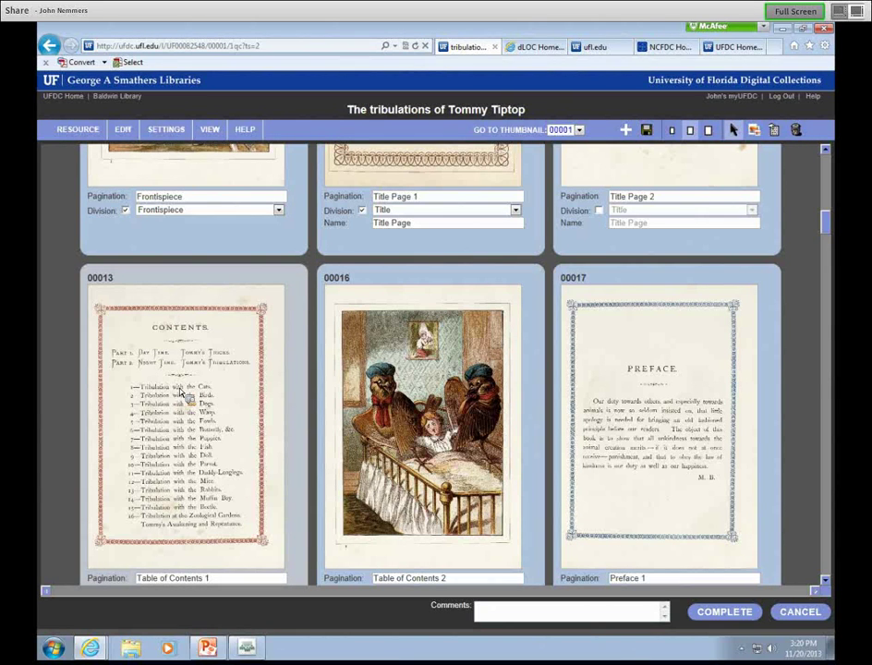
pyautogui.scroll(-1, 831, 229)
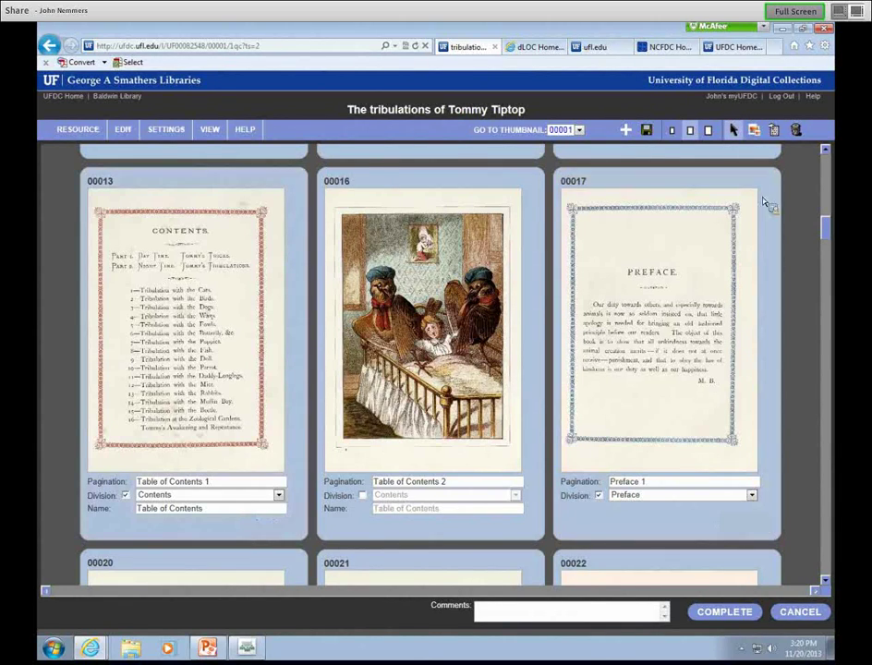
pyautogui.moveTo(826, 228); pyautogui.dragTo(821, 289)
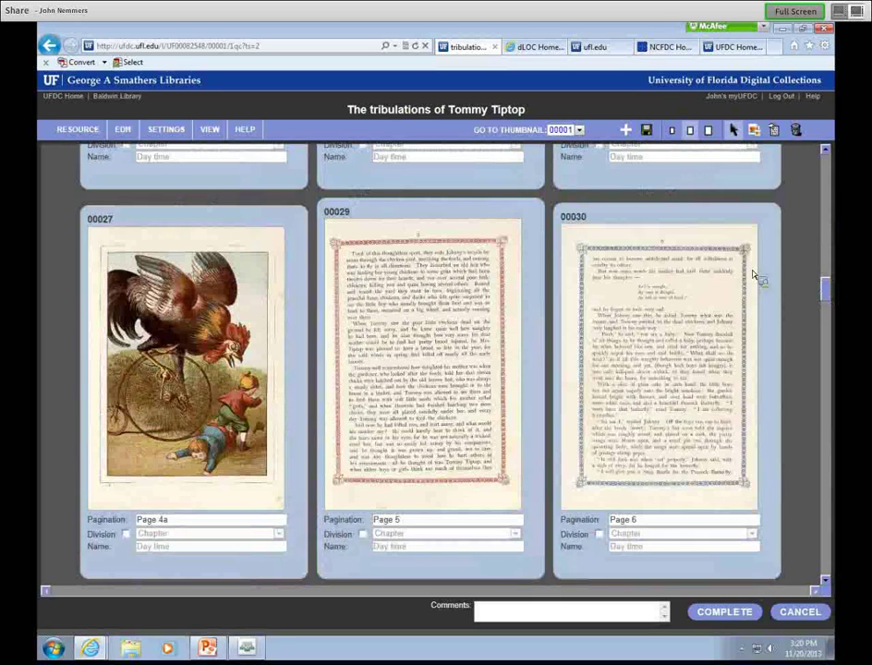
pyautogui.moveTo(827, 292); pyautogui.dragTo(829, 168)
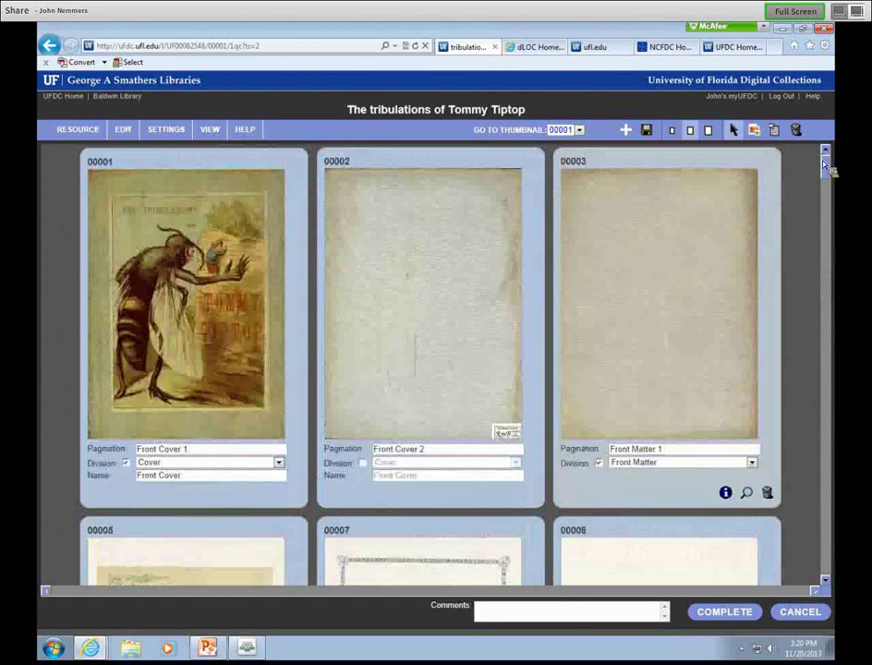
pyautogui.moveTo(165, 140)
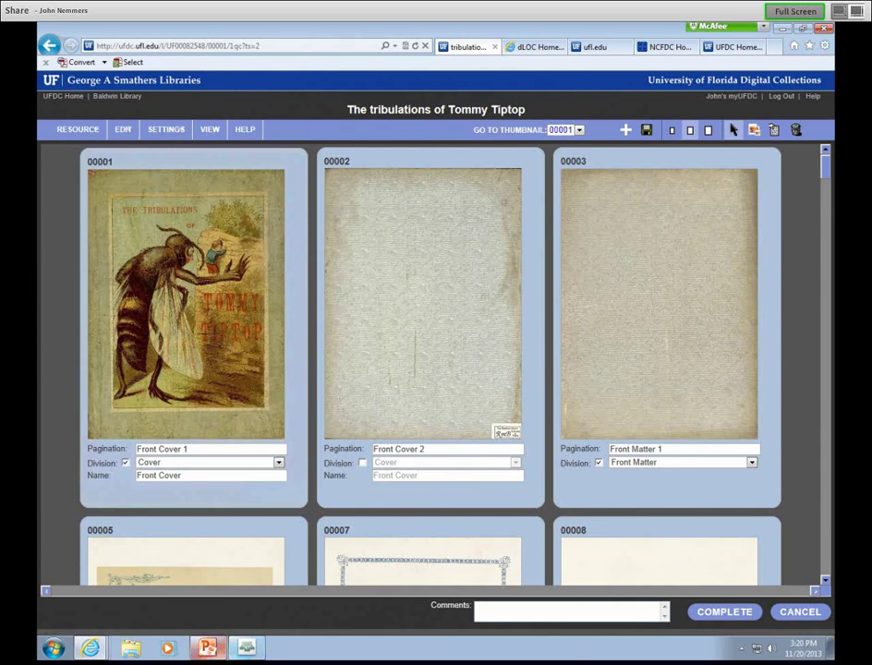
# Step: Switch to the SobeckCM_JN presentation in PowerPoint, maximize it and start the slide show from the current Photographs slide
pyautogui.click(207, 648)
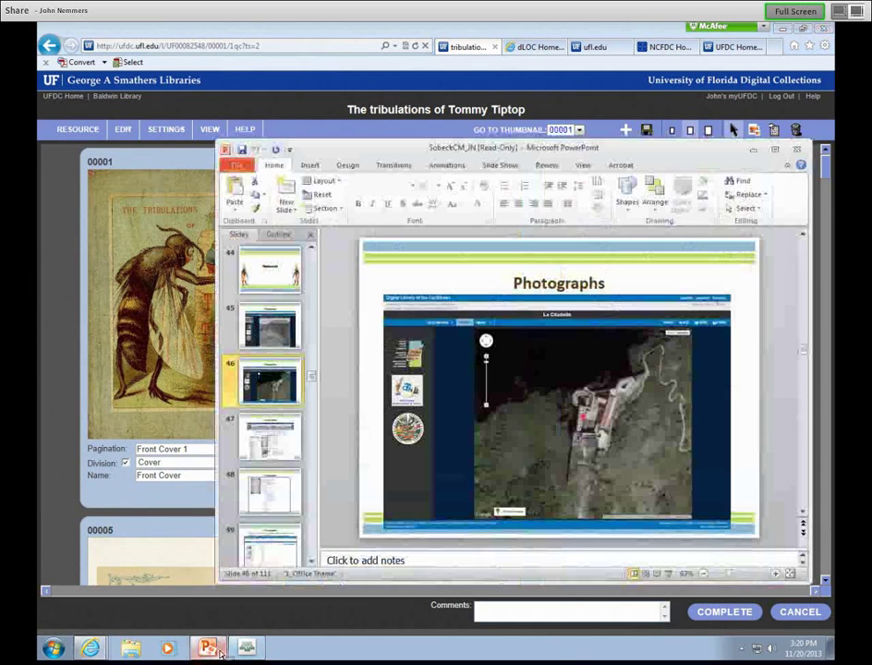
pyautogui.click(780, 150)
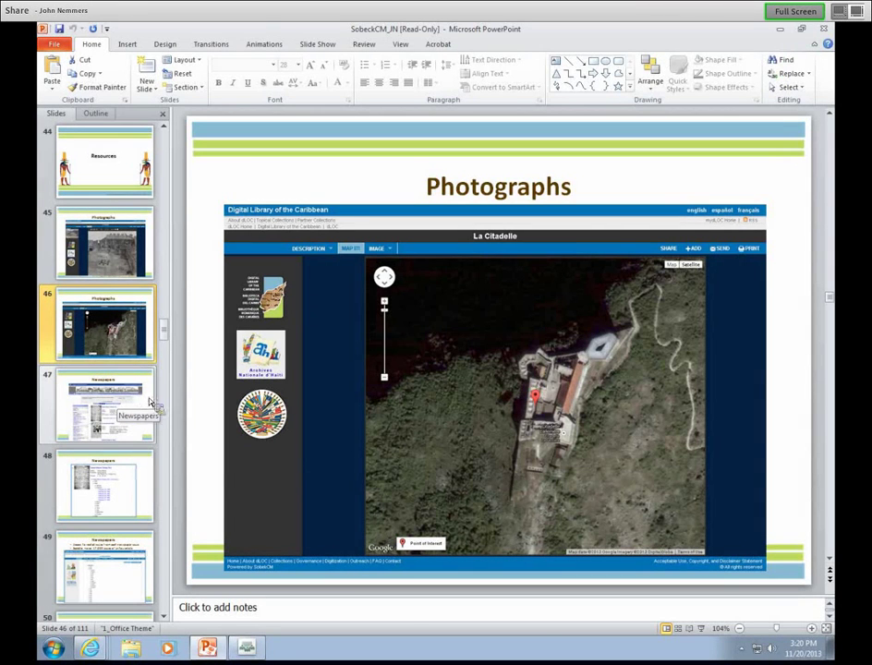
pyautogui.click(701, 630)
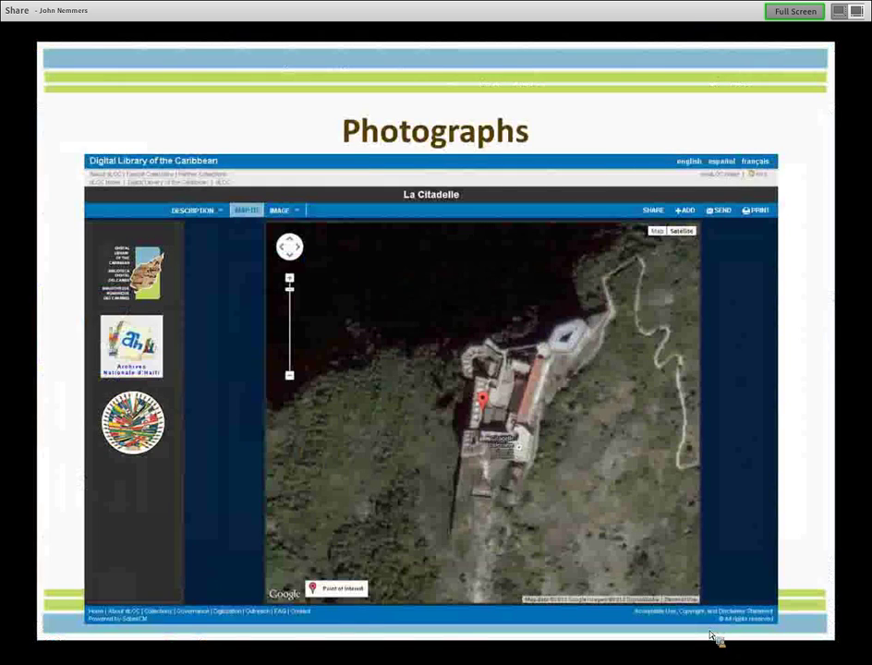
# Step: Advance the slide show past the Newspapers and Maps slides to the Museum Objects / Artifacts slide
pyautogui.press('Right')
pyautogui.press('Right')
pyautogui.press('Right')
pyautogui.press('Right')
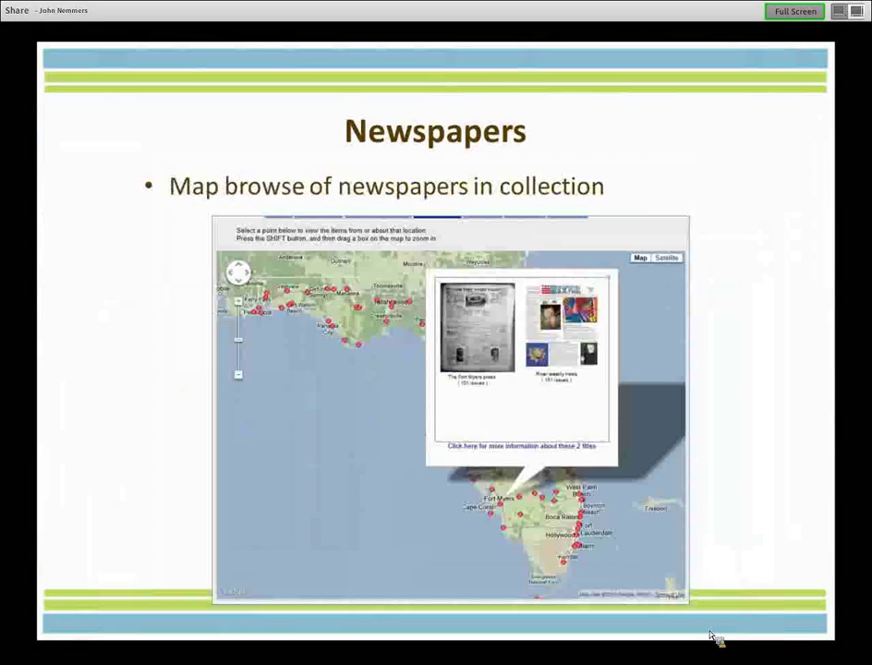
pyautogui.press('Right')
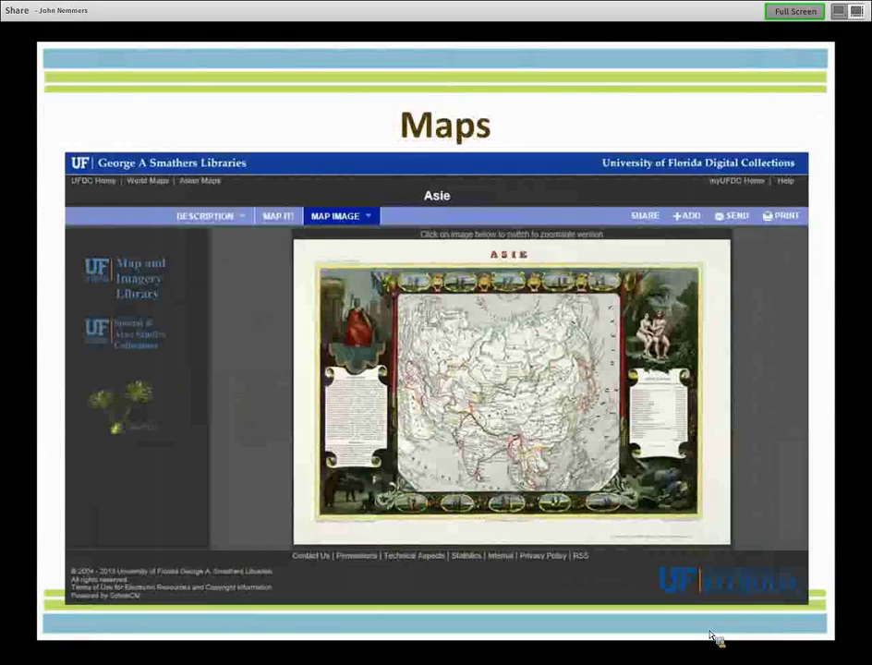
pyautogui.press('Right')
pyautogui.press('Right')
pyautogui.press('Right')
pyautogui.press('Right')
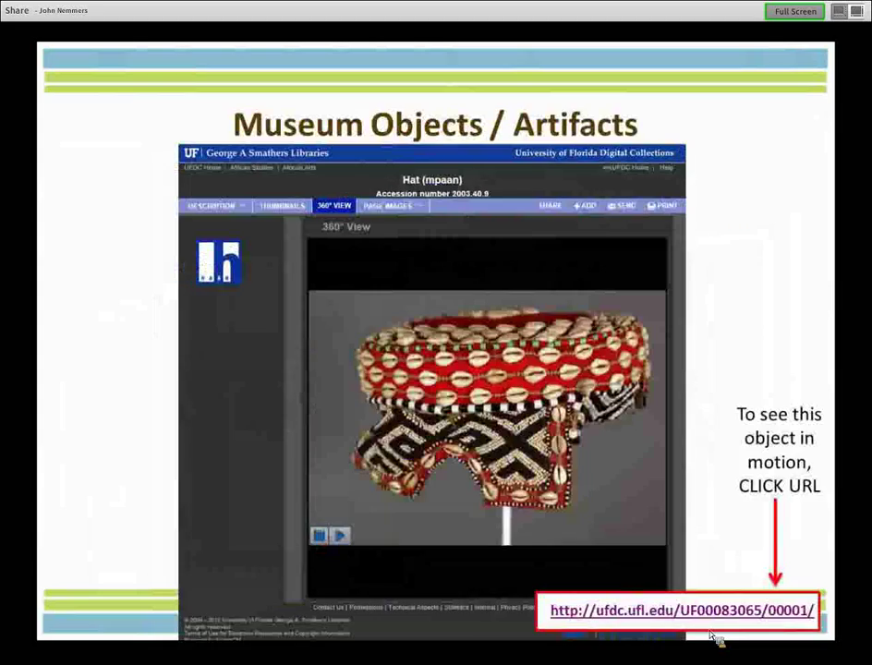
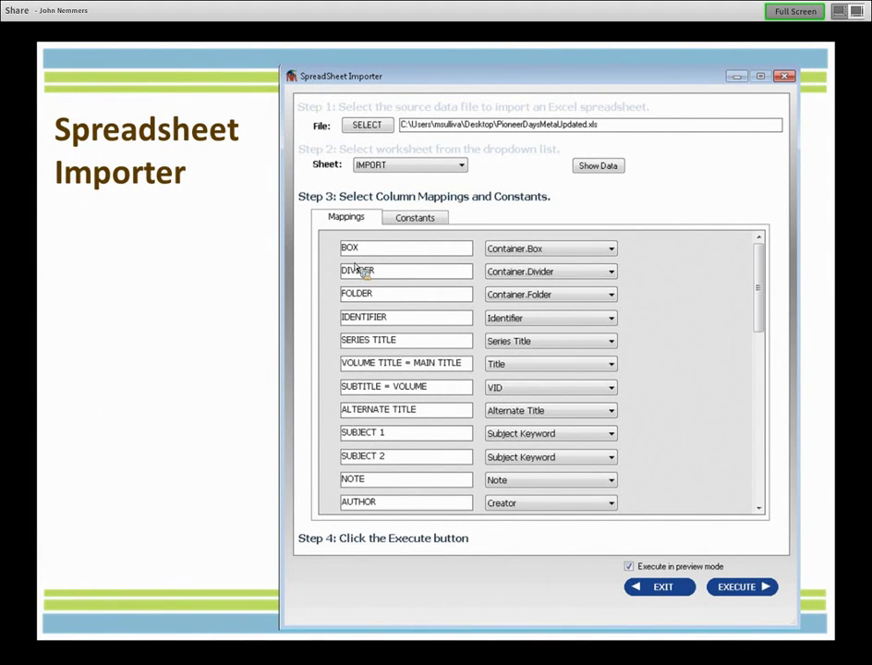
# Step: Advance the slide show from Spreadsheet Importer past Online Metadata Editing and Edit Behaviors to the Admin View slide
pyautogui.press('Right')
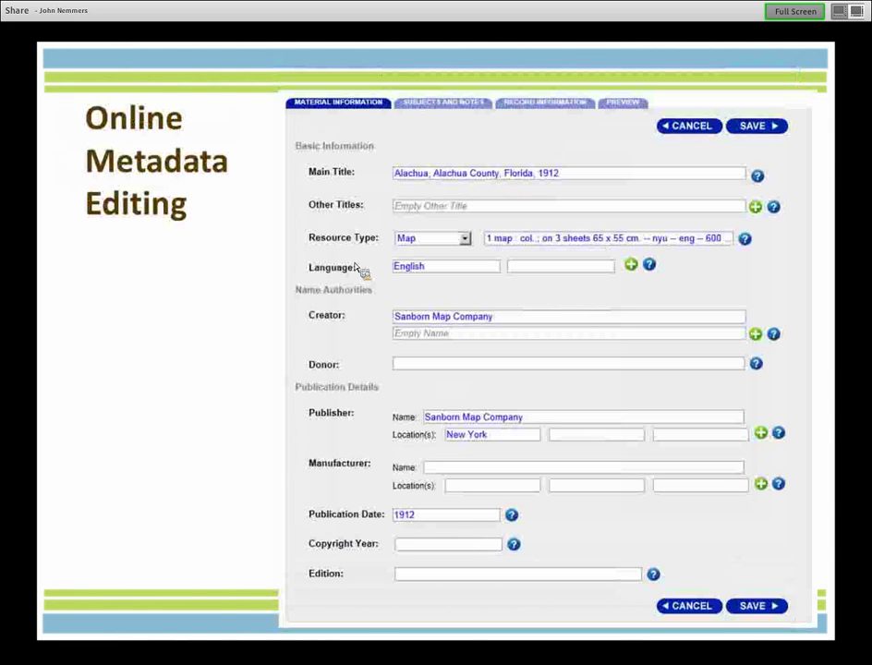
pyautogui.press('Right')
pyautogui.press('Right')
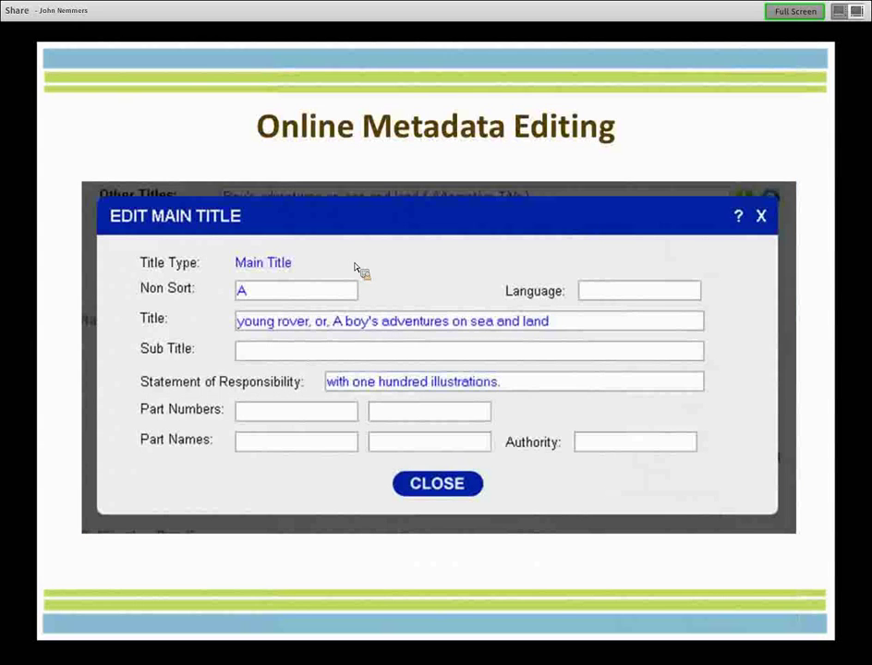
pyautogui.press('Right')
pyautogui.press('Right')
pyautogui.press('Right')
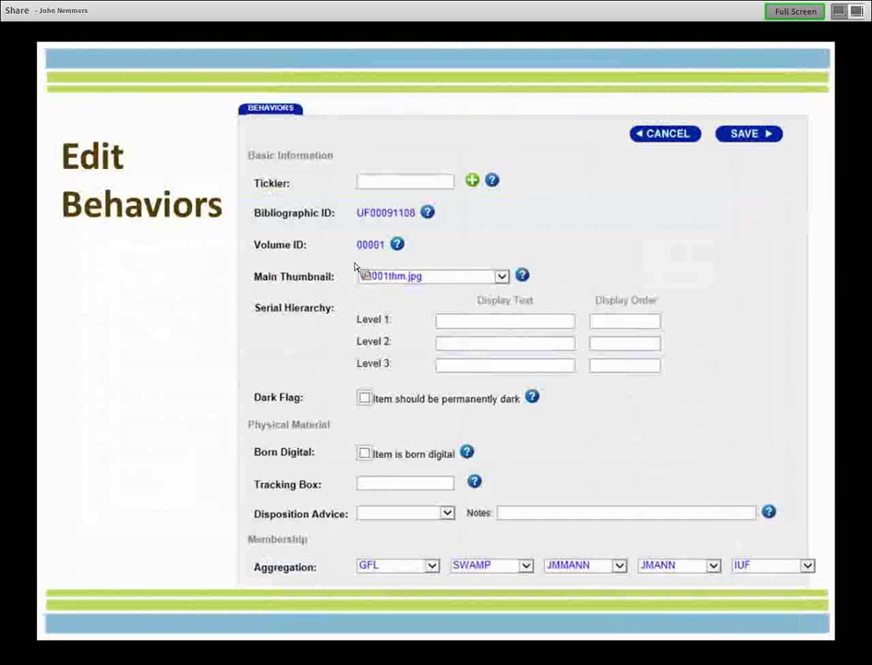
pyautogui.press('Right')
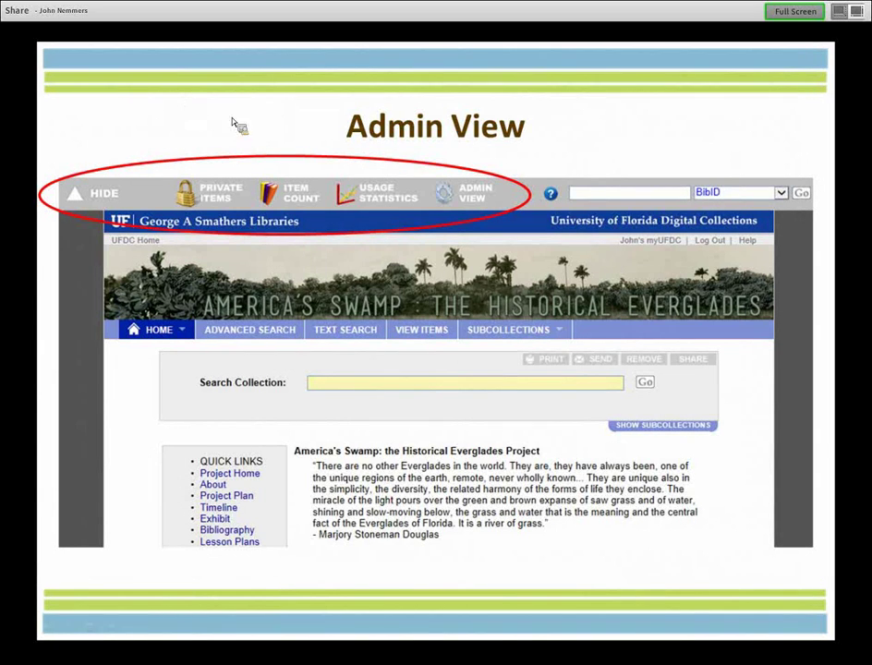
# Step: End the slide show, switch to Internet Explorer and open the myUFDC home page with its menu of options
pyautogui.press('Escape')
pyautogui.moveTo(93, 647)
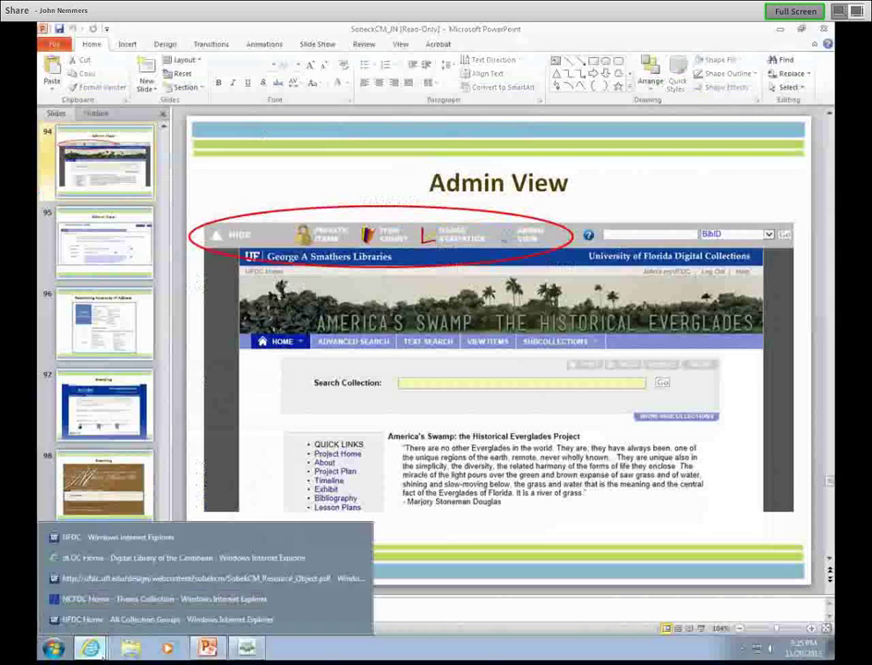
pyautogui.click(125, 626)
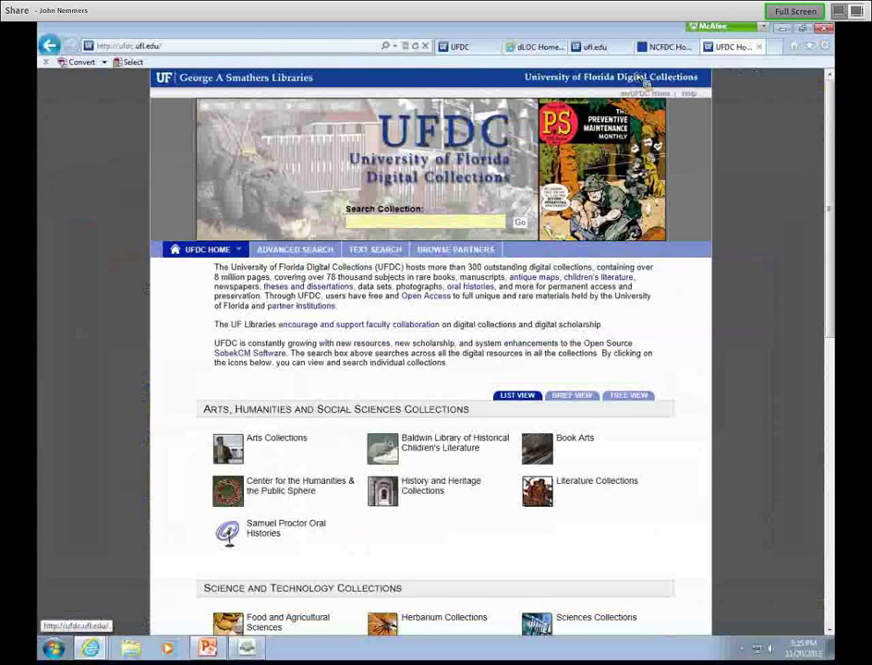
pyautogui.click(484, 48)
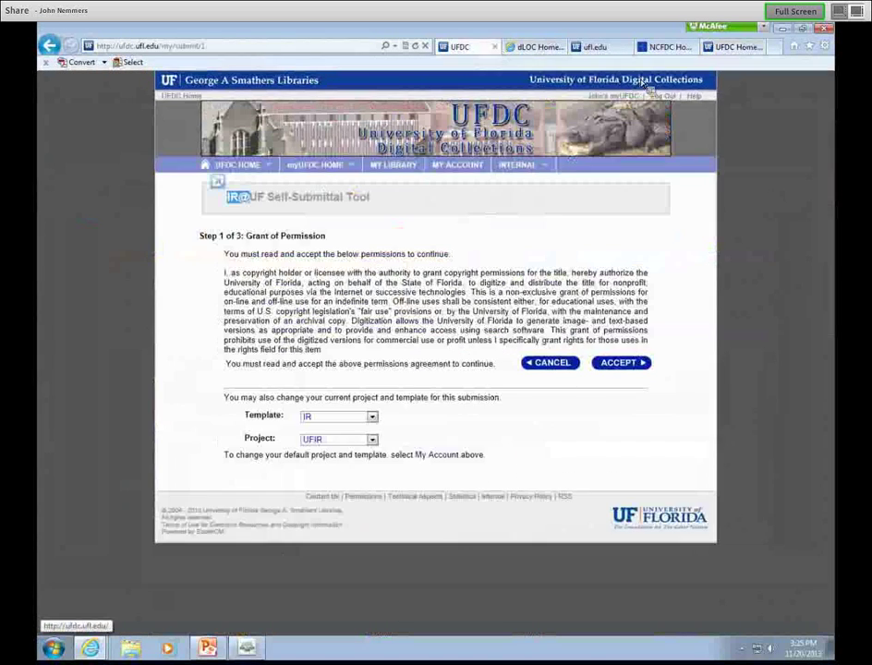
pyautogui.click(623, 98)
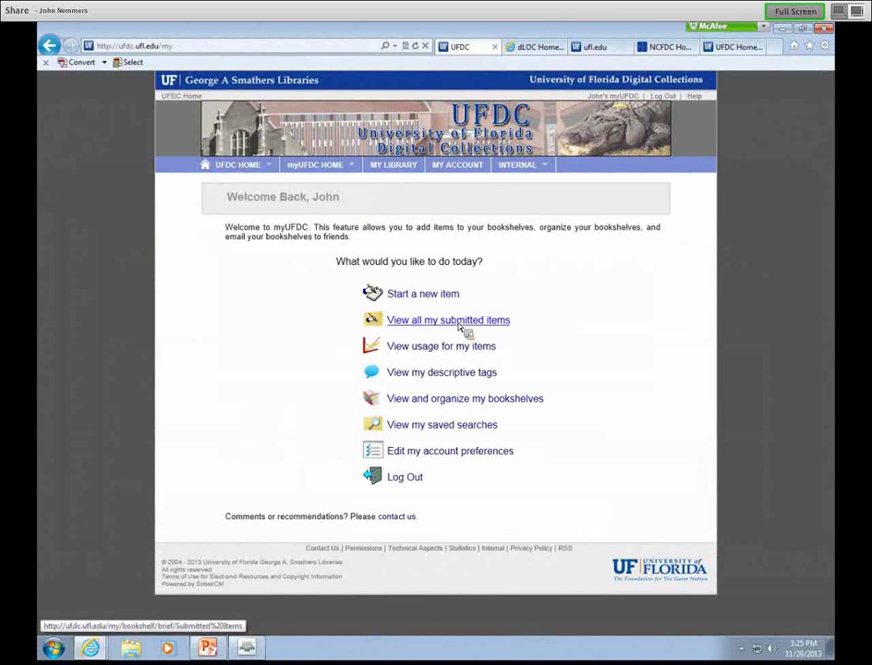
pyautogui.moveTo(366, 174)
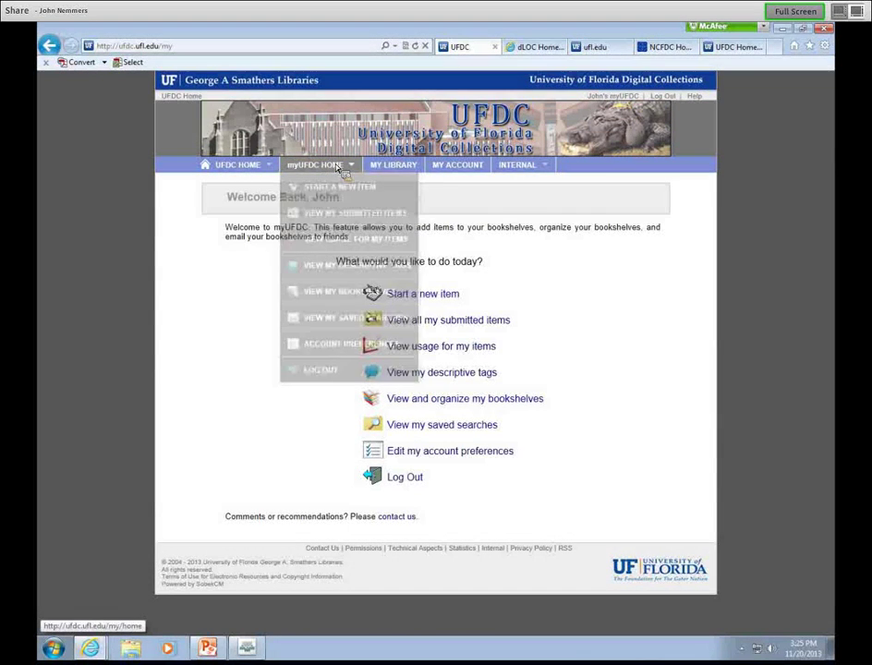
# Step: Open America's Swamp: the Historical Everglades from the personalized collections page and enter its Admin View
pyautogui.click(386, 167)
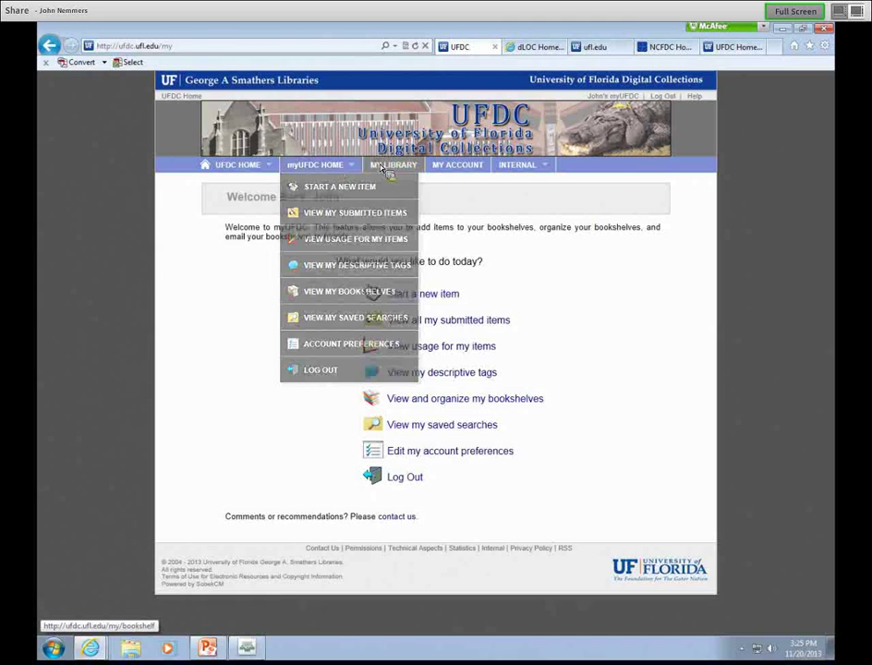
pyautogui.click(296, 264)
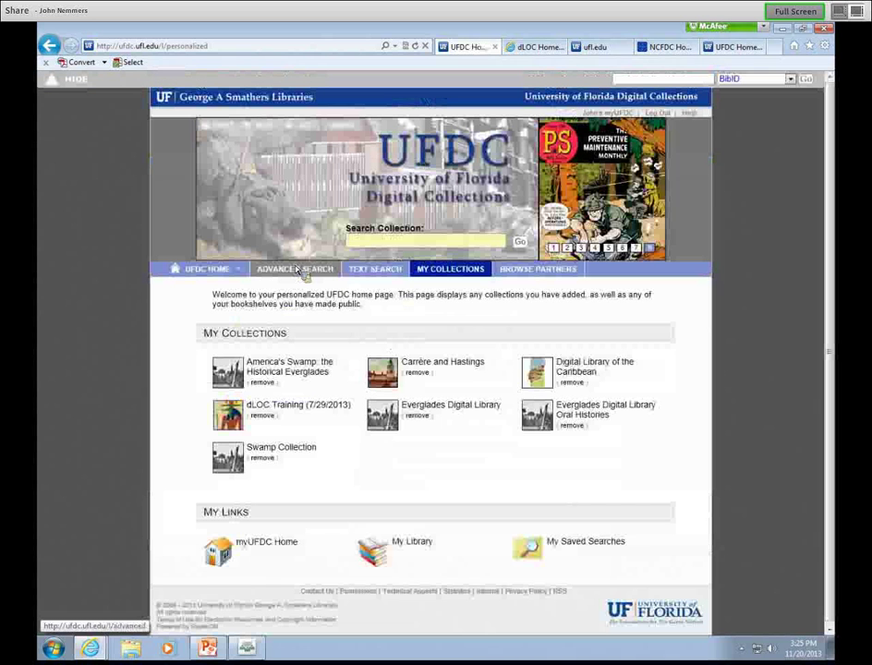
pyautogui.click(291, 373)
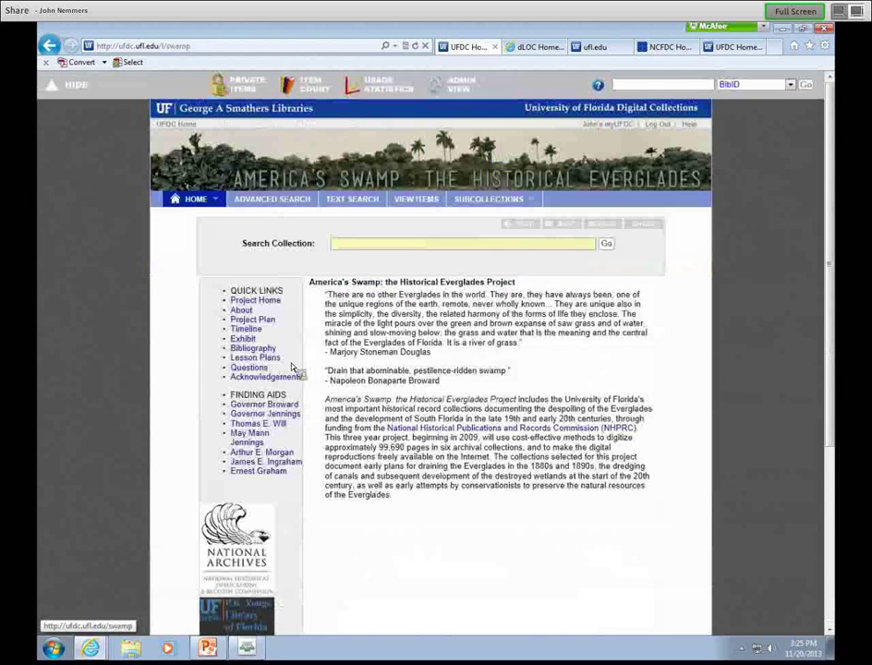
pyautogui.click(464, 86)
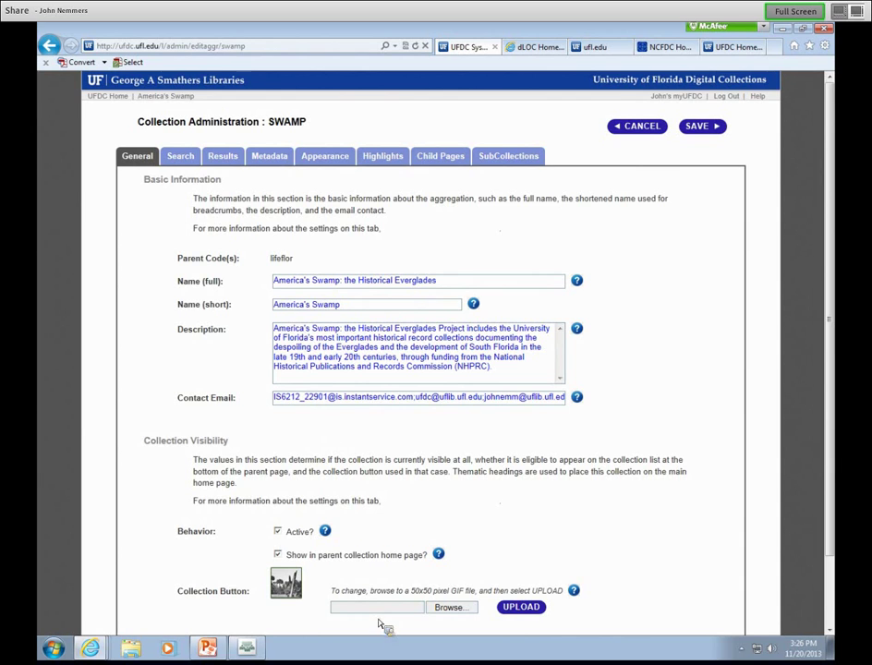
# Step: Review the collection's search types, result facets and views, metadata browses and OAI-PMH settings
pyautogui.click(184, 159)
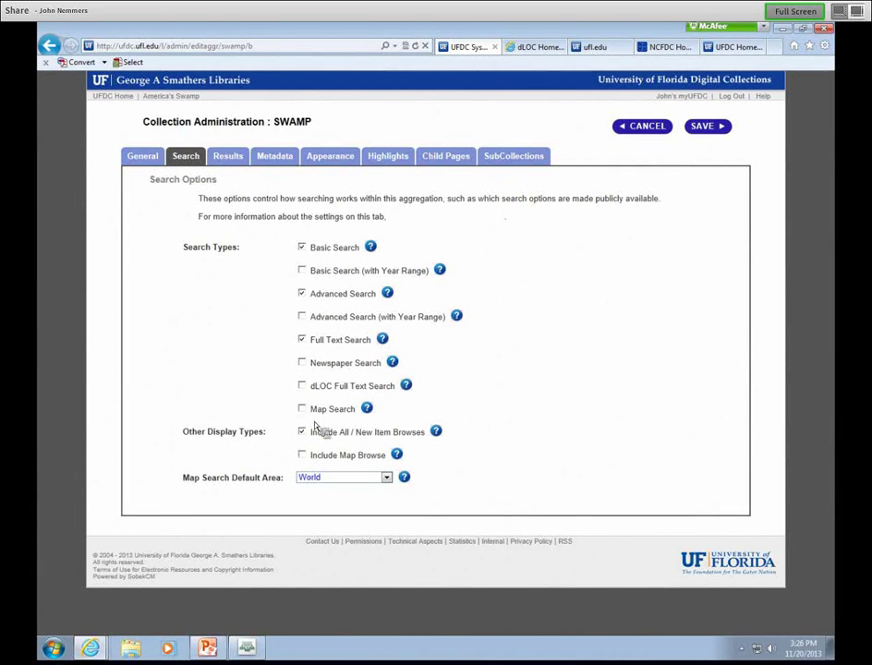
pyautogui.click(236, 158)
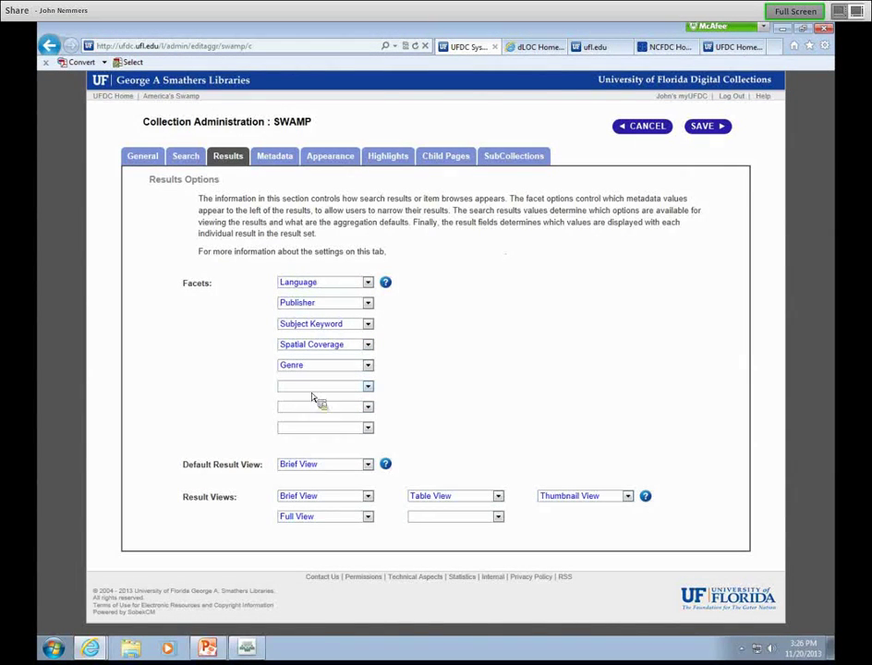
pyautogui.click(283, 161)
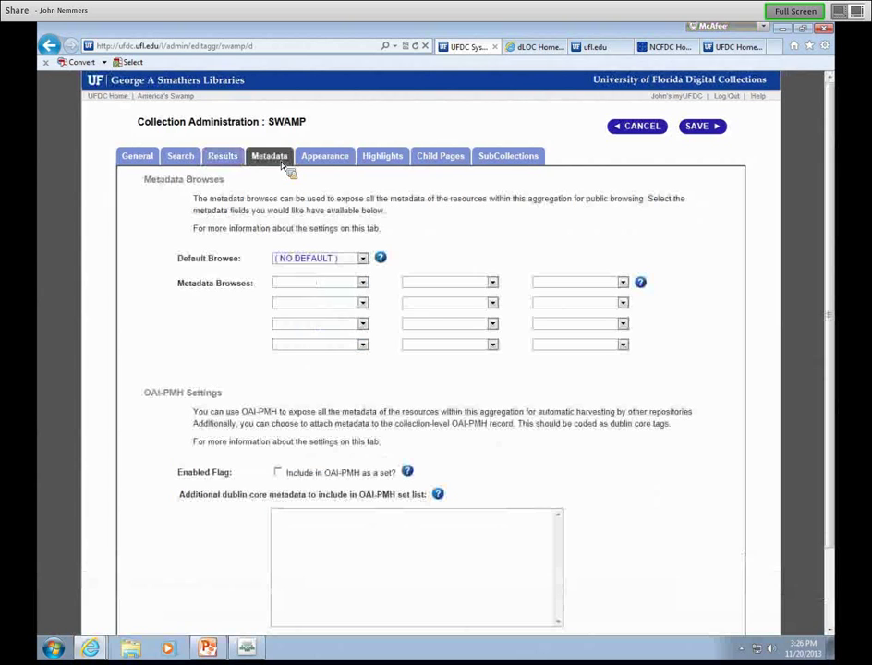
pyautogui.moveTo(832, 100); pyautogui.dragTo(832, 178)
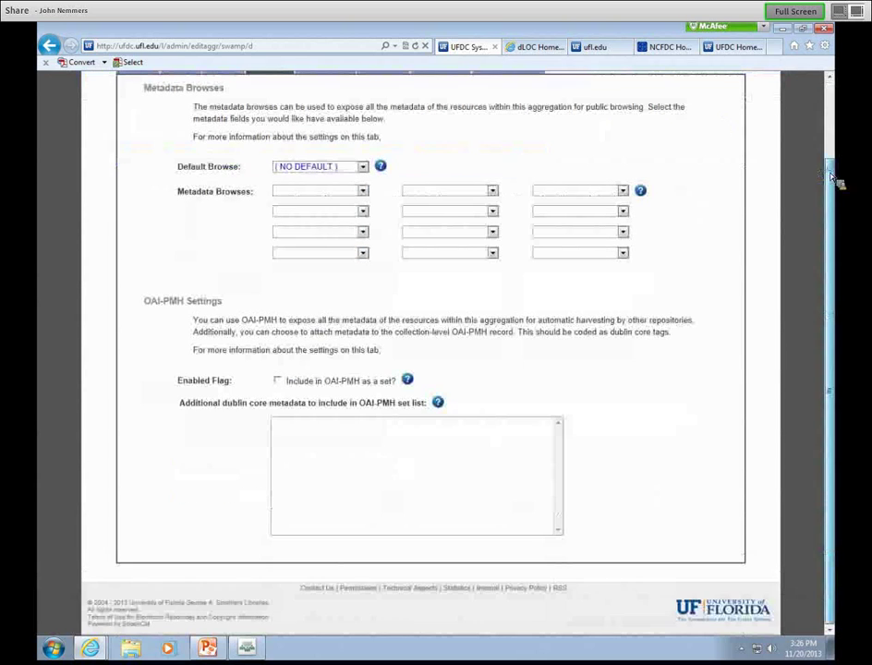
pyautogui.scroll(3, 818, 292)
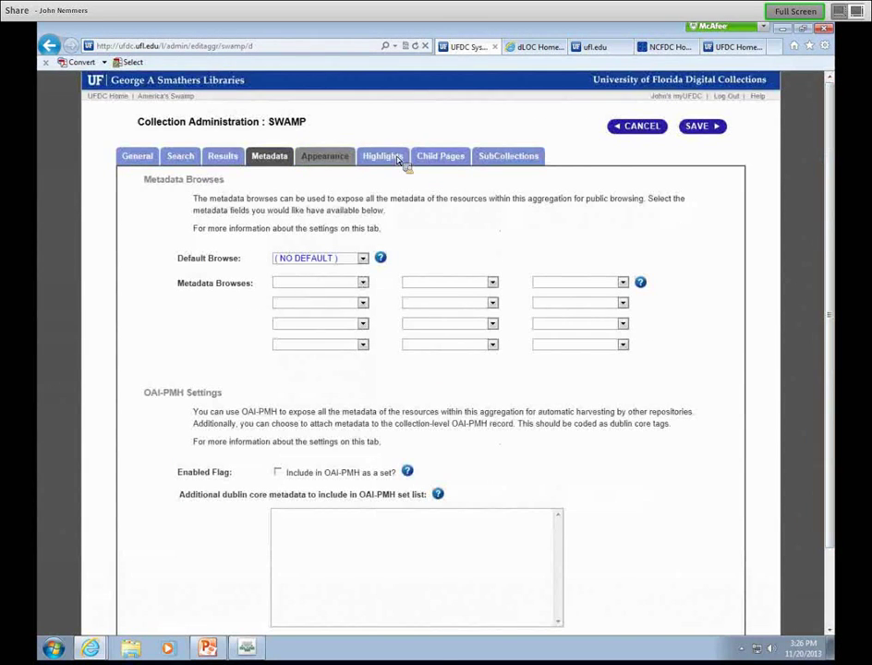
# Step: Examine the collection's appearance options, including the available web skins, home page text and banners
pyautogui.click(341, 158)
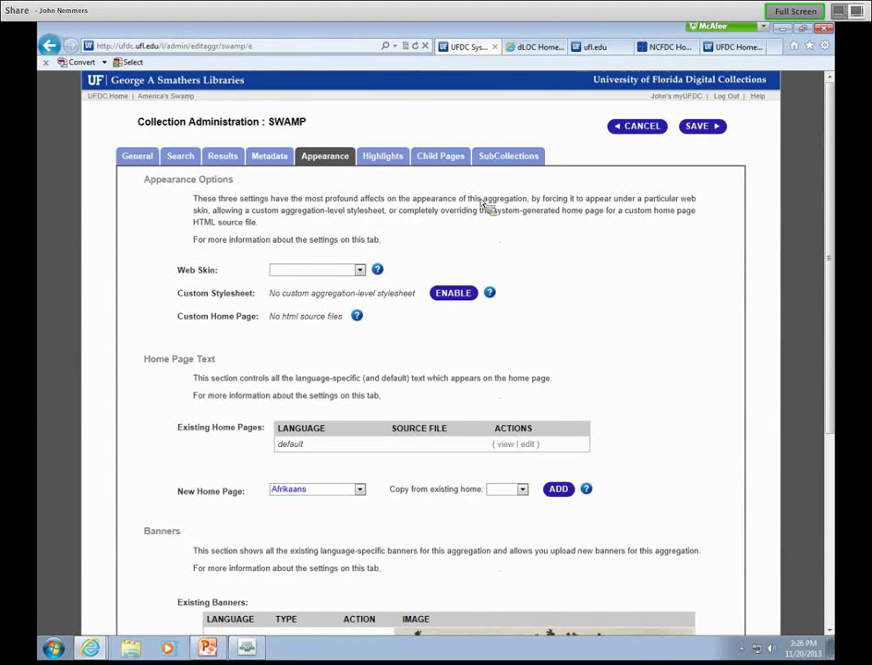
pyautogui.click(361, 266)
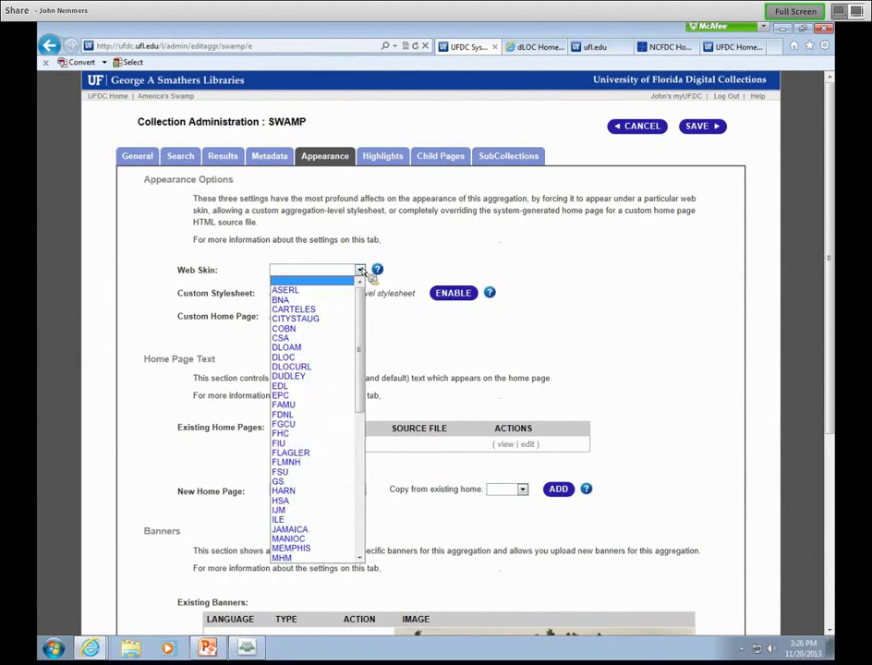
pyautogui.click(360, 266)
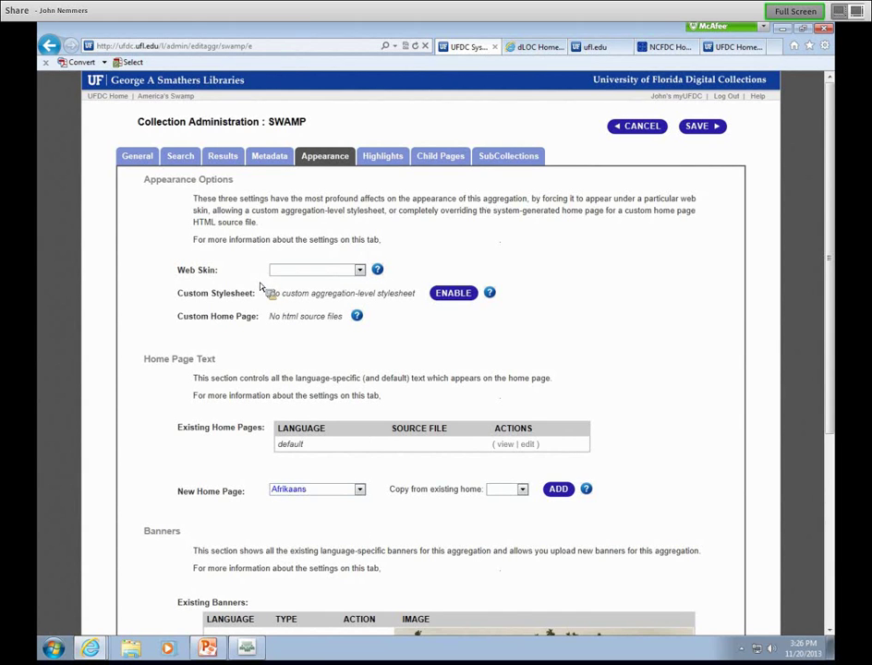
pyautogui.moveTo(832, 243); pyautogui.dragTo(833, 389)
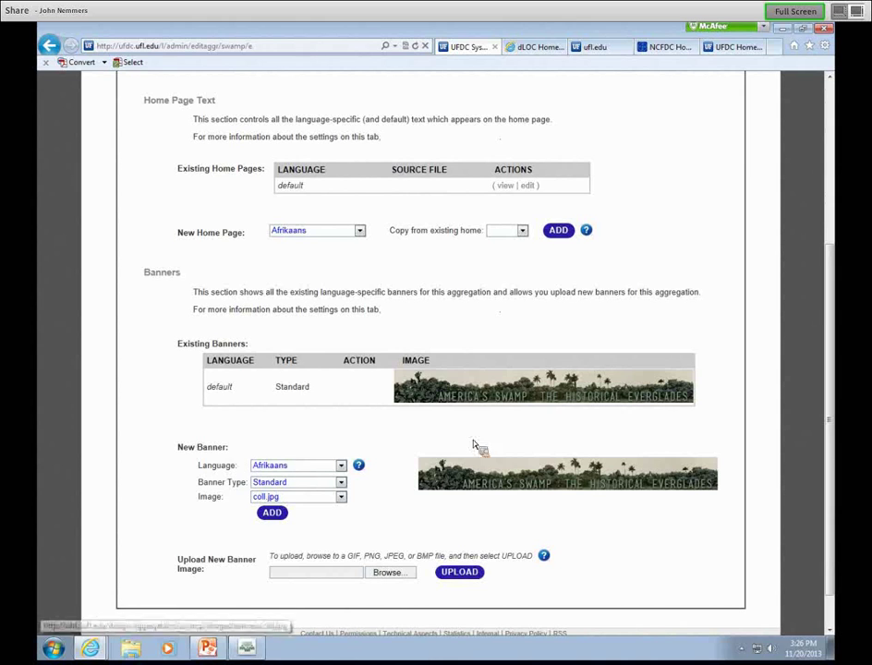
pyautogui.scroll(5, 601, 236)
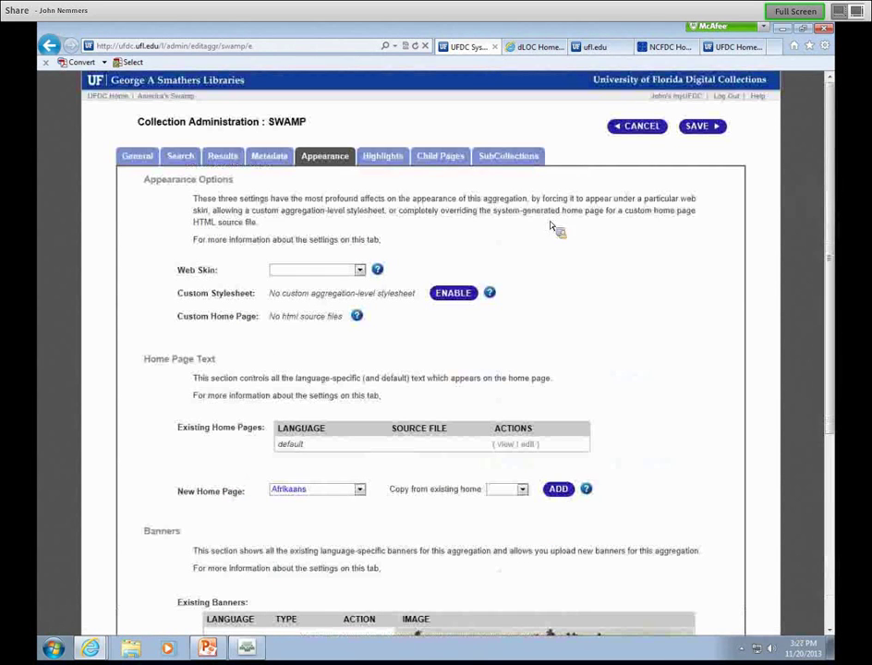
# Step: Review the collection's highlights, child pages and subcollections, and highlight the introductory text about subcollection rights
pyautogui.click(385, 162)
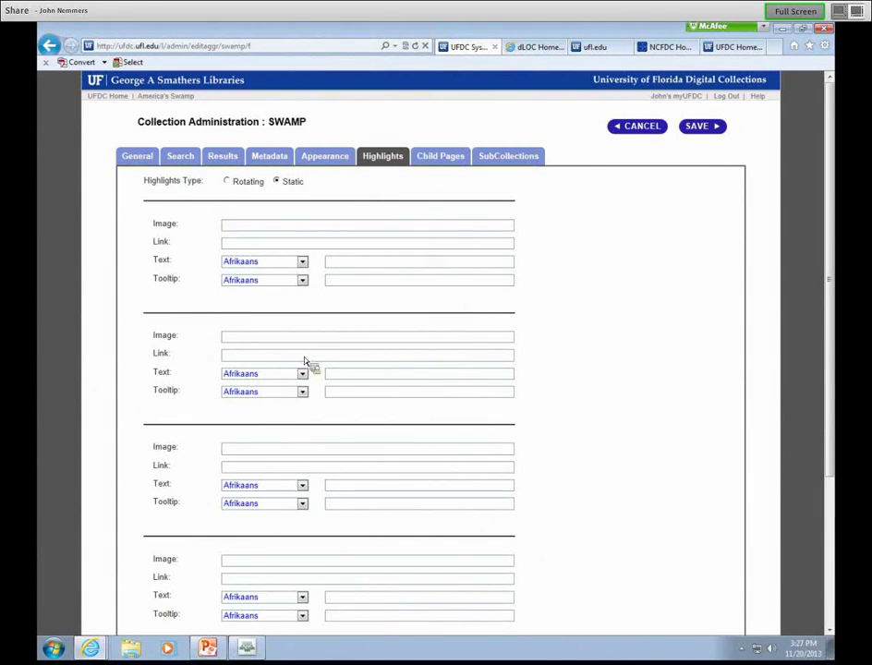
pyautogui.click(450, 158)
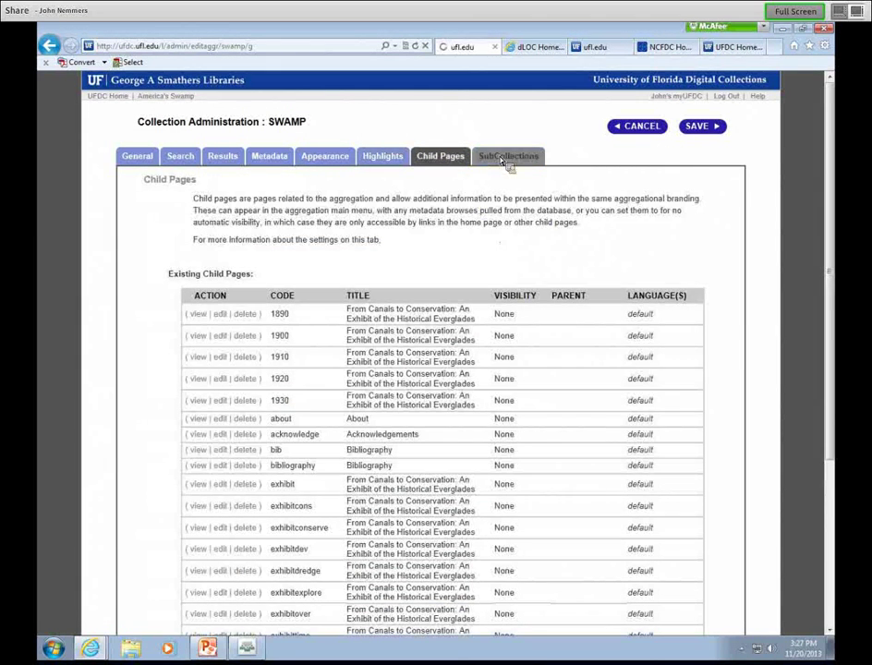
pyautogui.click(507, 158)
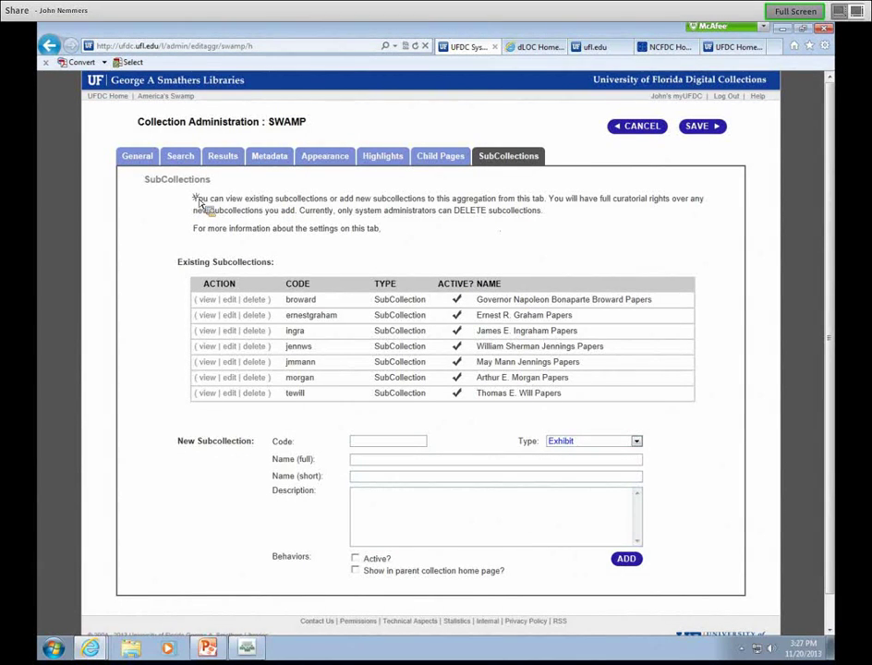
pyautogui.moveTo(195, 202); pyautogui.dragTo(553, 223)
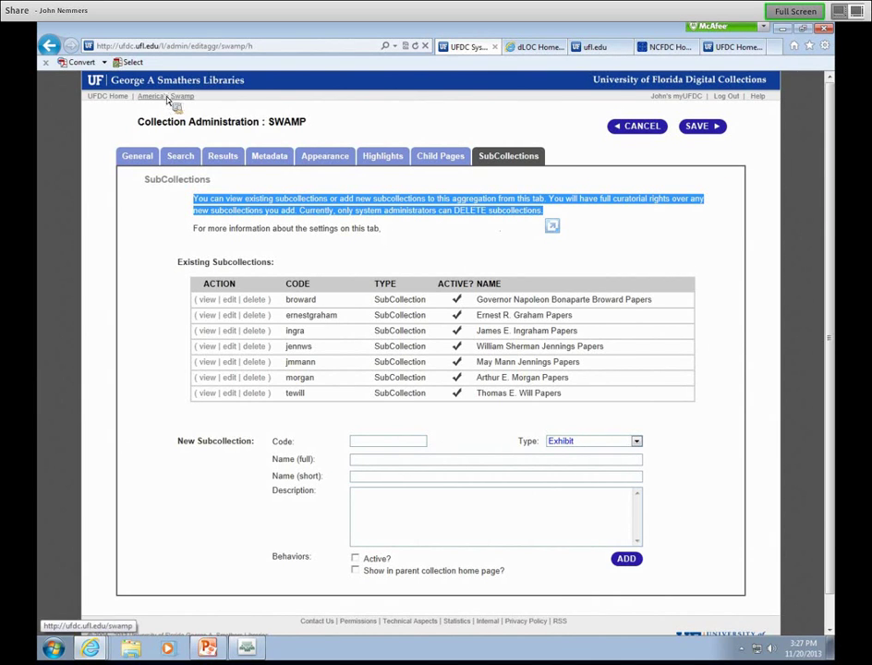
pyautogui.click(107, 96)
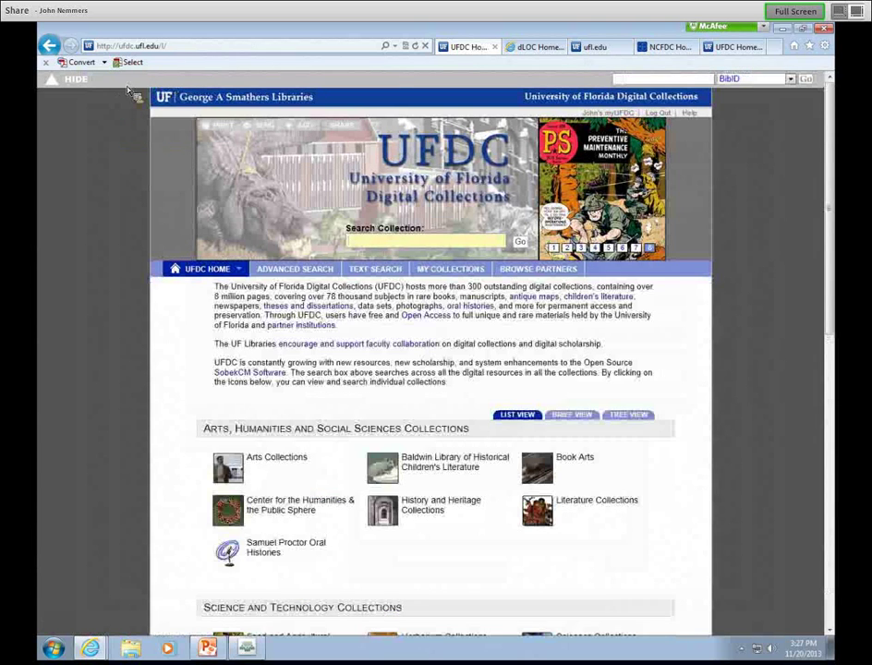
pyautogui.click(51, 46)
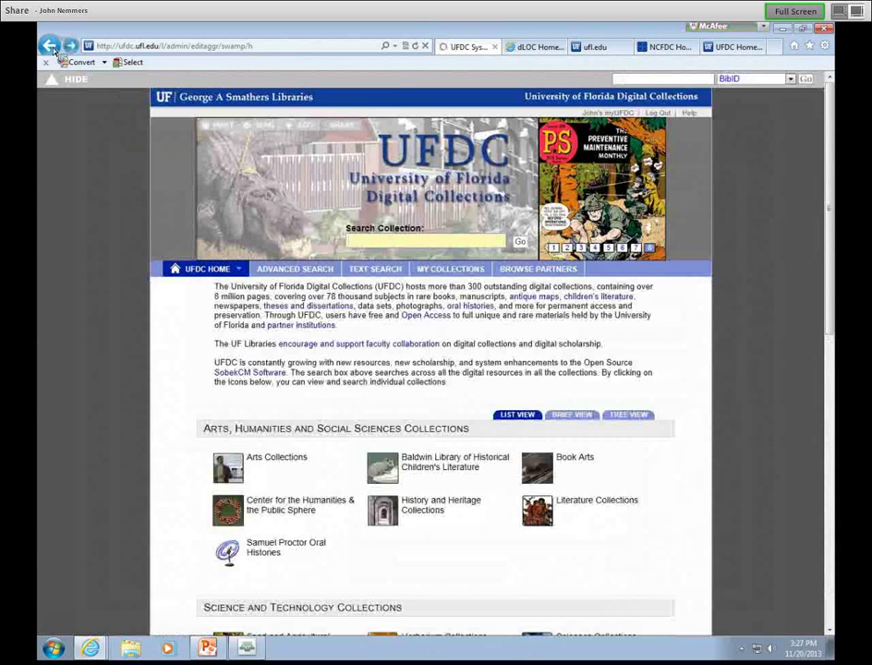
pyautogui.click(52, 45)
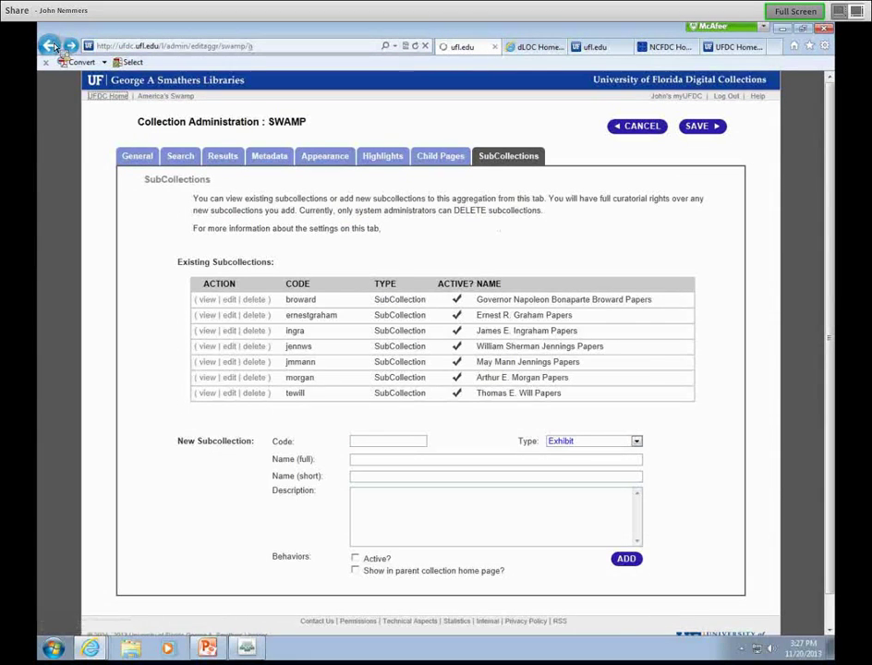
# Step: Cancel the collection administration and open the America's Swamp home page content for editing
pyautogui.click(639, 128)
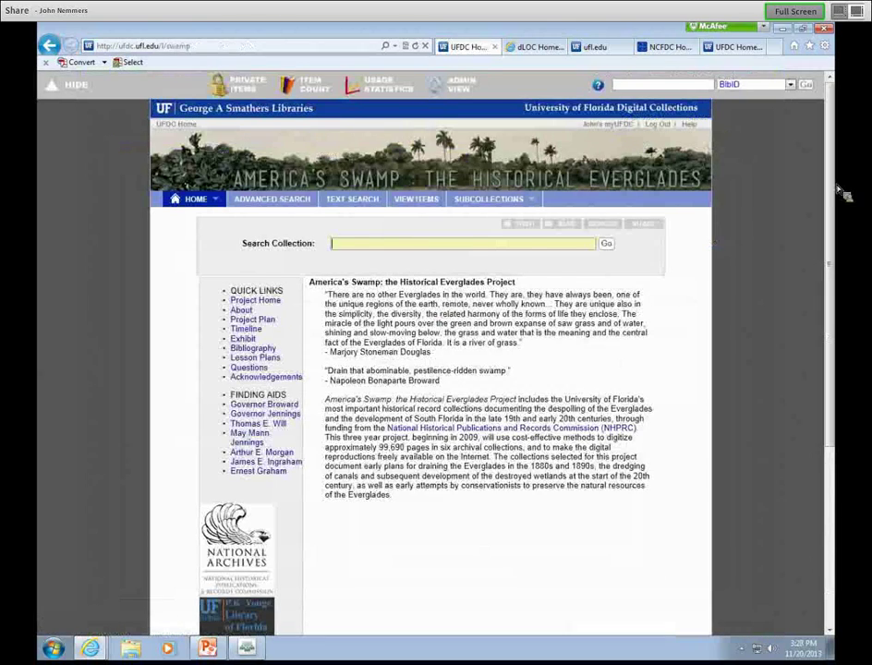
pyautogui.scroll(-5, 824, 292)
pyautogui.scroll(2, 823, 292)
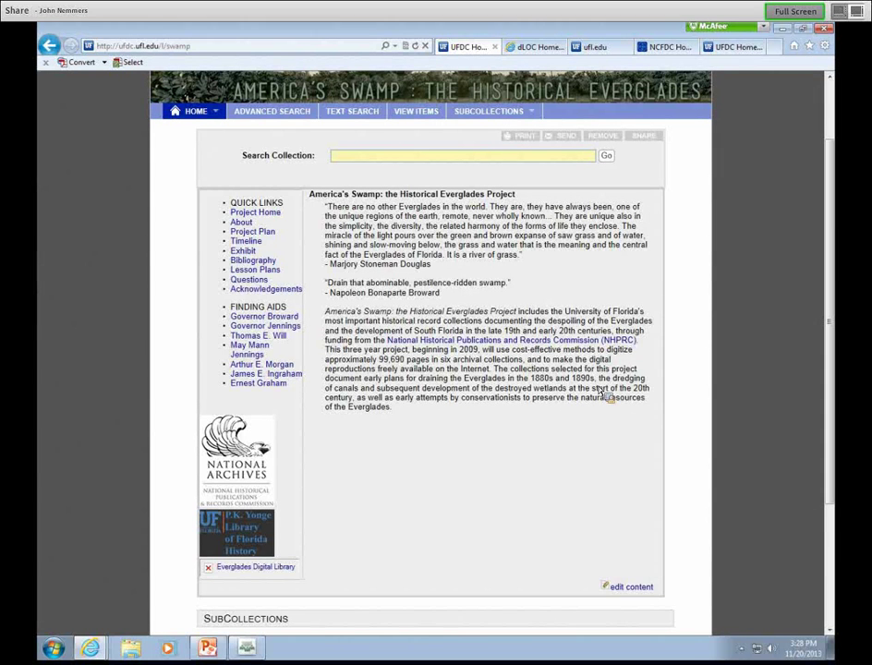
pyautogui.click(634, 588)
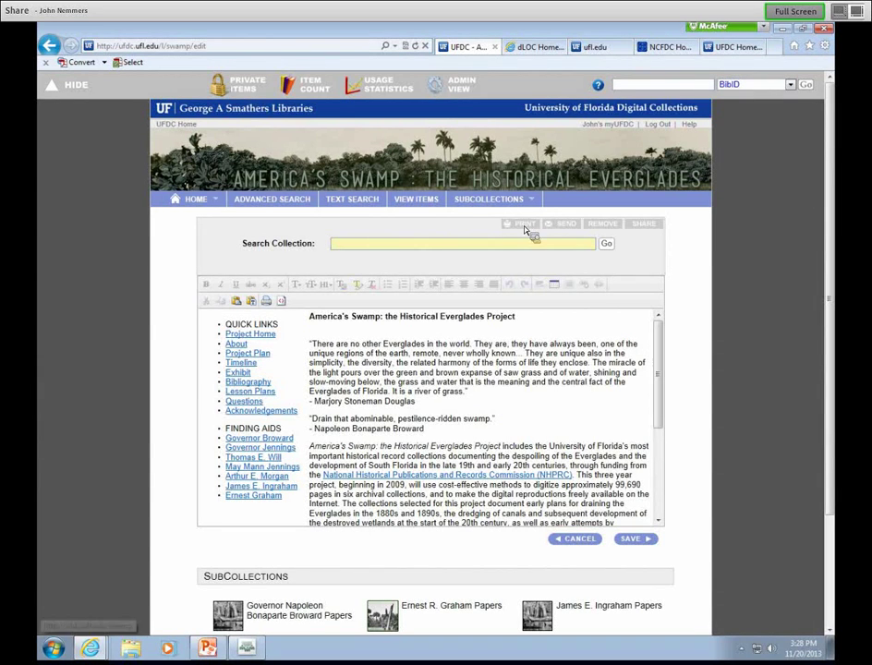
# Step: Switch to PowerPoint, start the slide show from the Collection Administration slide 95 and advance to Restricting Access by IP Address
pyautogui.click(248, 647)
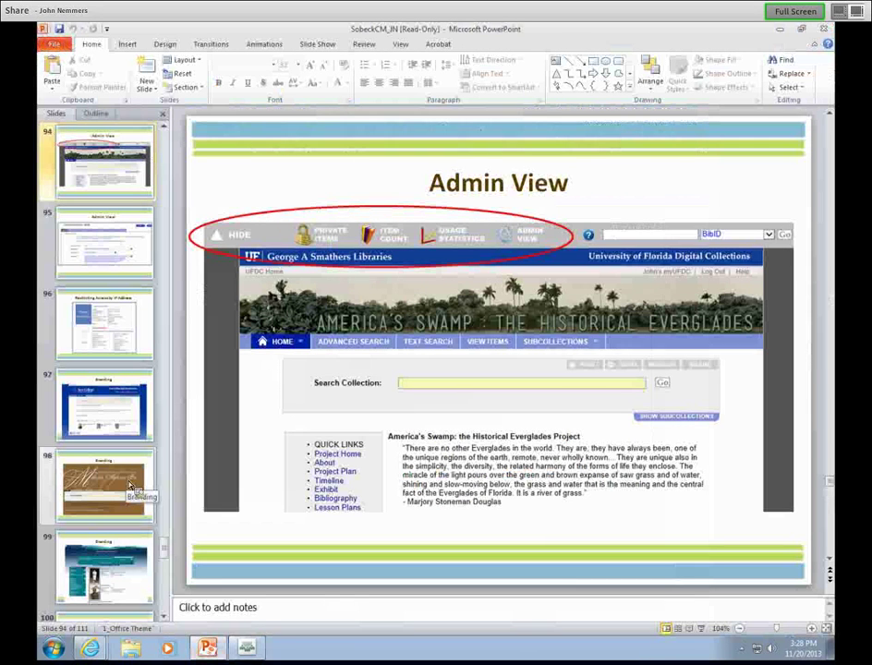
pyautogui.click(122, 252)
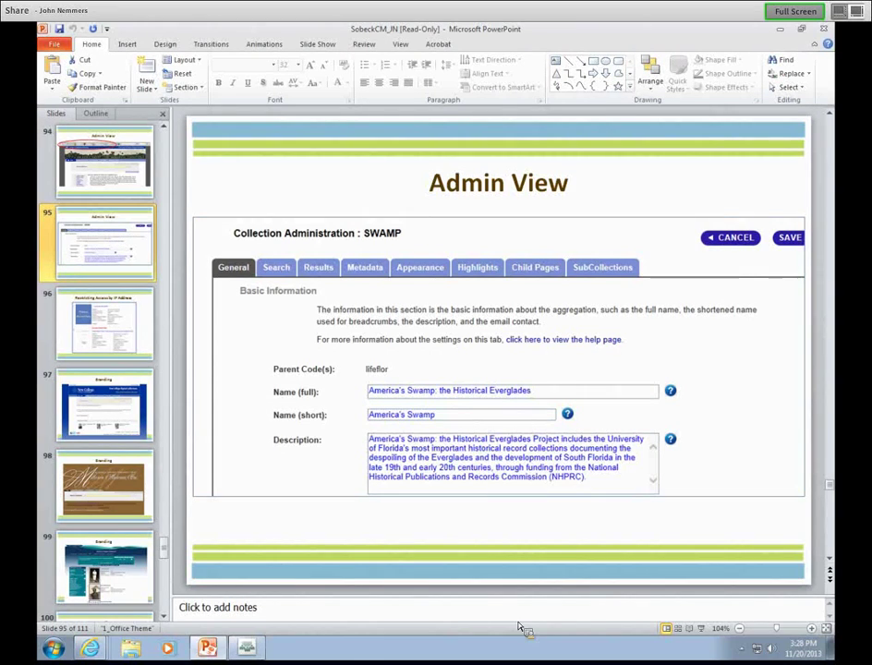
pyautogui.click(701, 628)
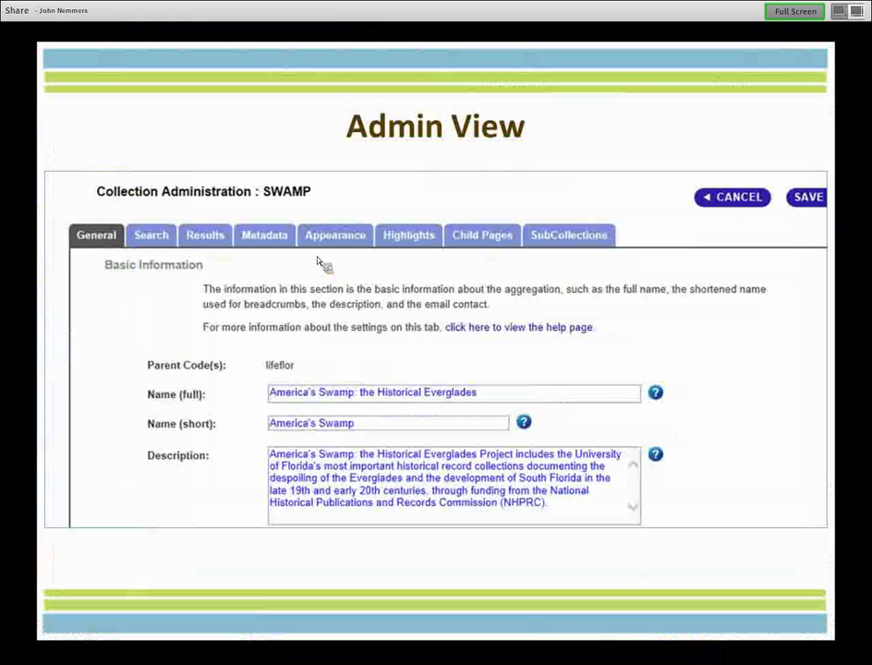
pyautogui.click(321, 261)
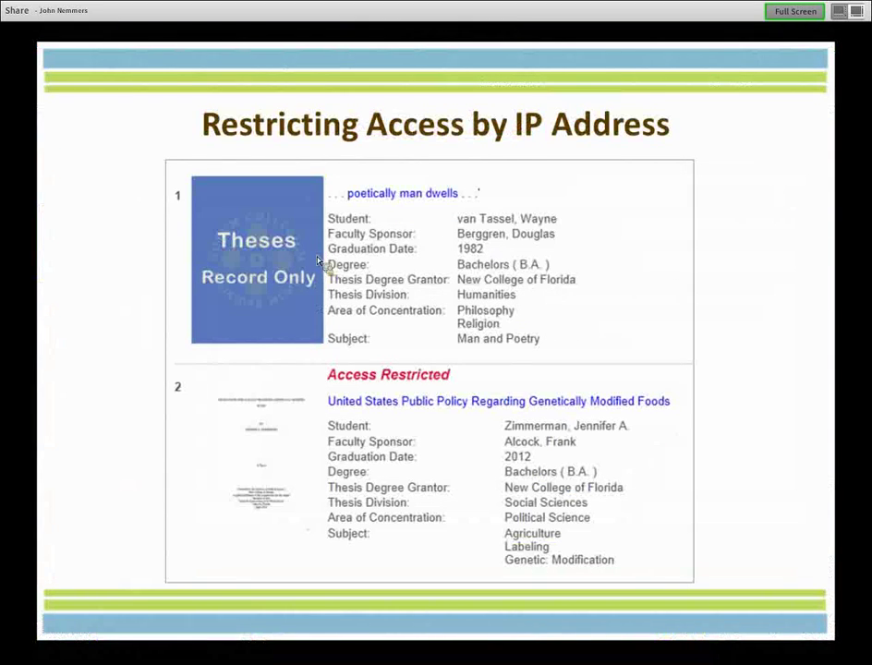